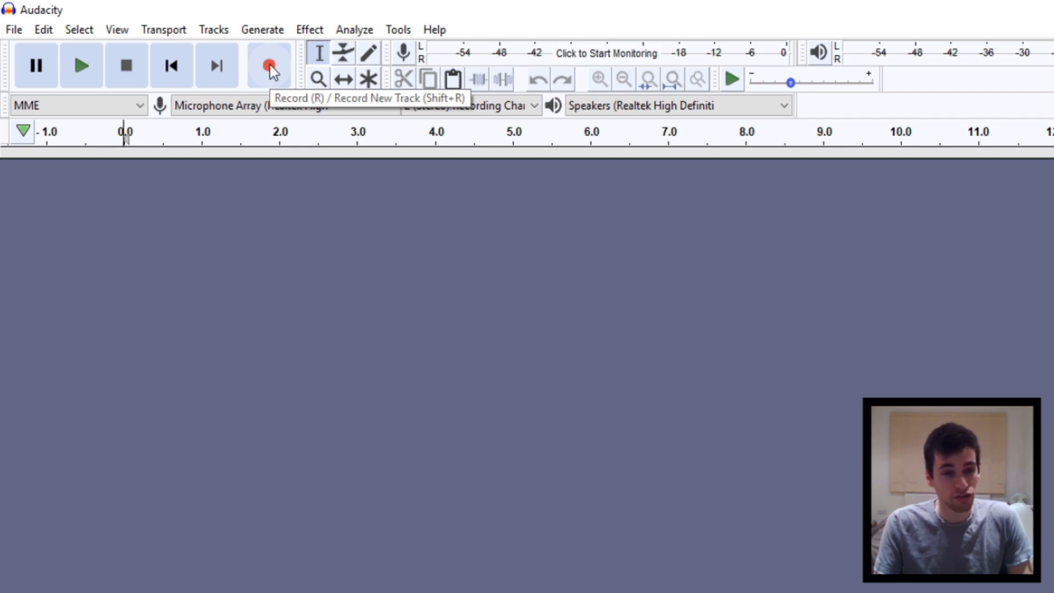
# Record a new stereo voice track about 19 seconds long and play it back from the start.
pyautogui.click(270, 67)
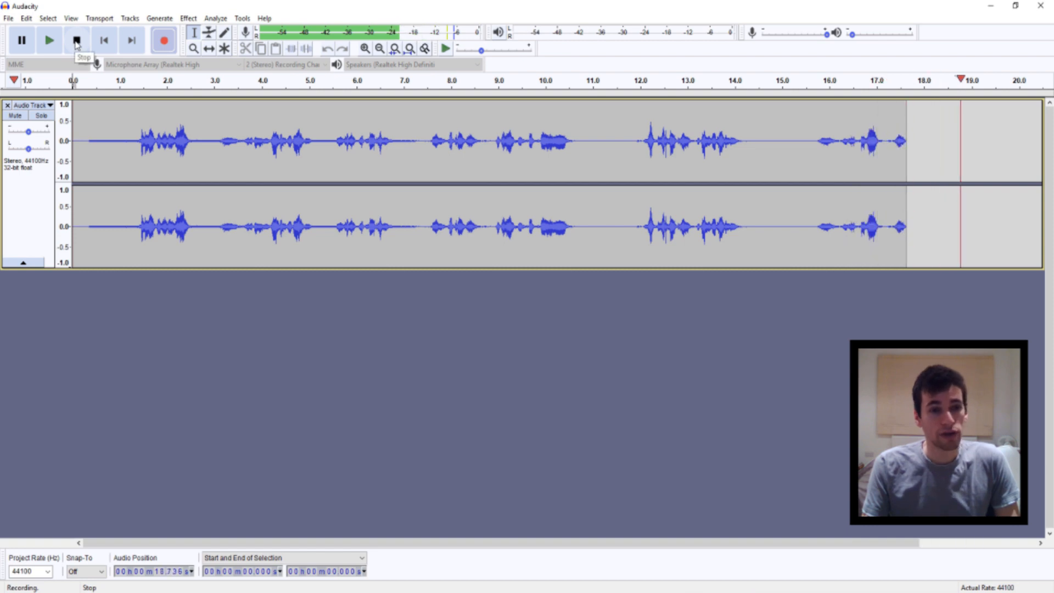
pyautogui.click(76, 42)
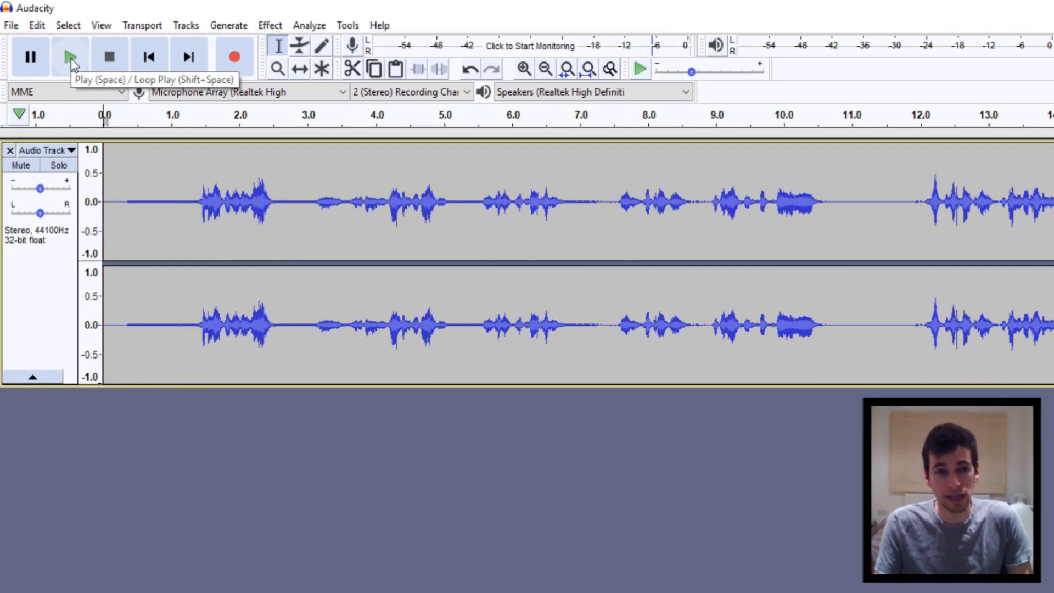
pyautogui.click(68, 57)
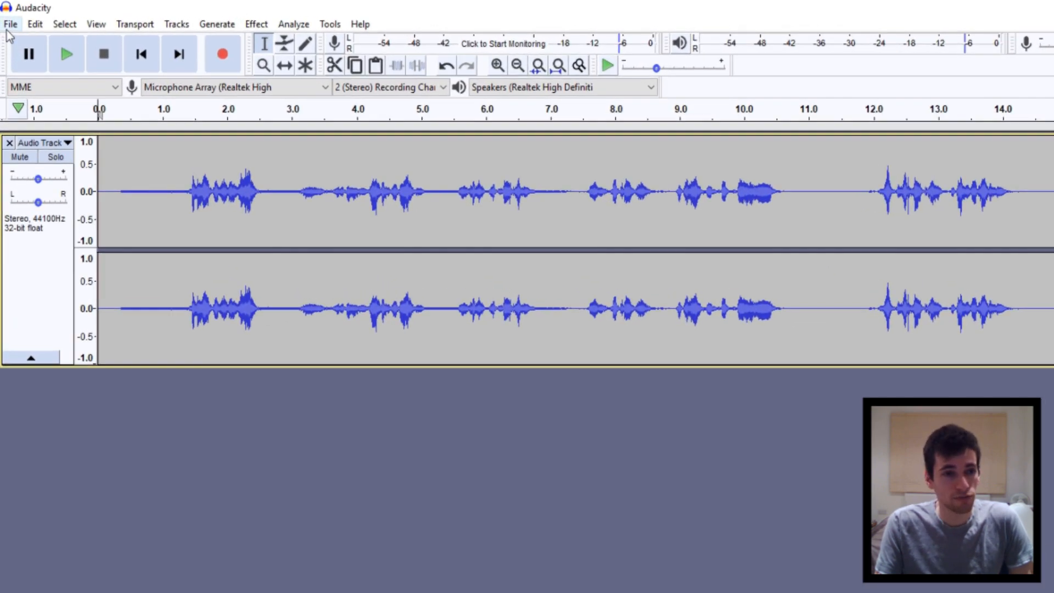
pyautogui.click(7, 19)
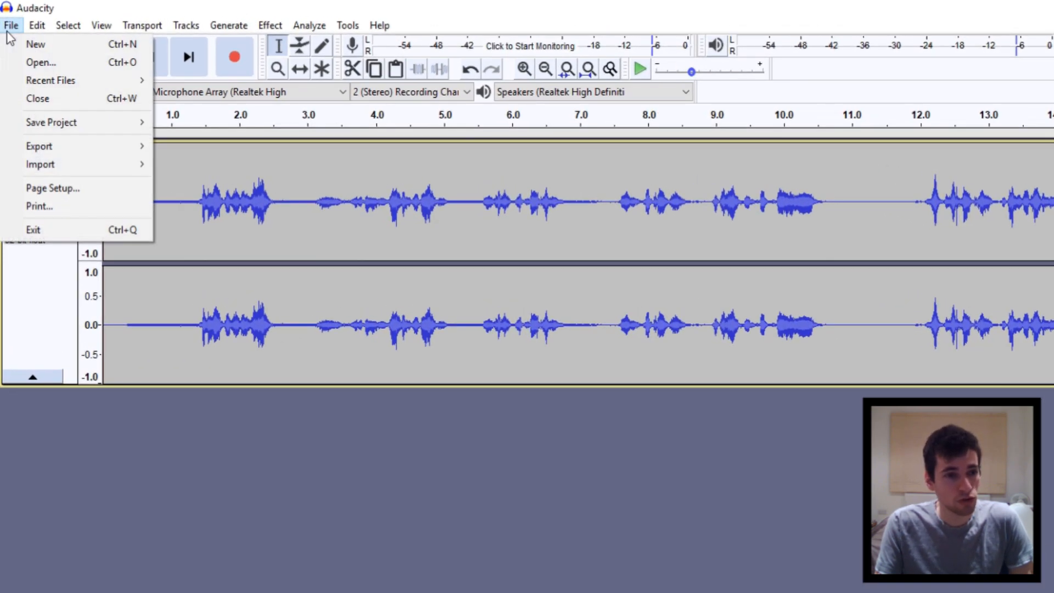
pyautogui.moveTo(40, 130)
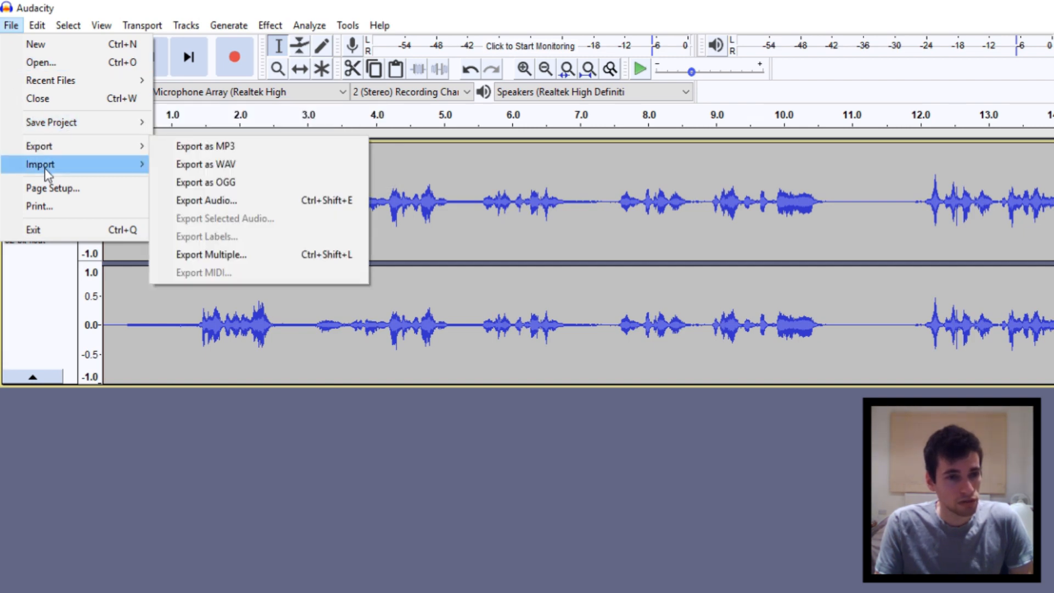
pyautogui.moveTo(64, 150)
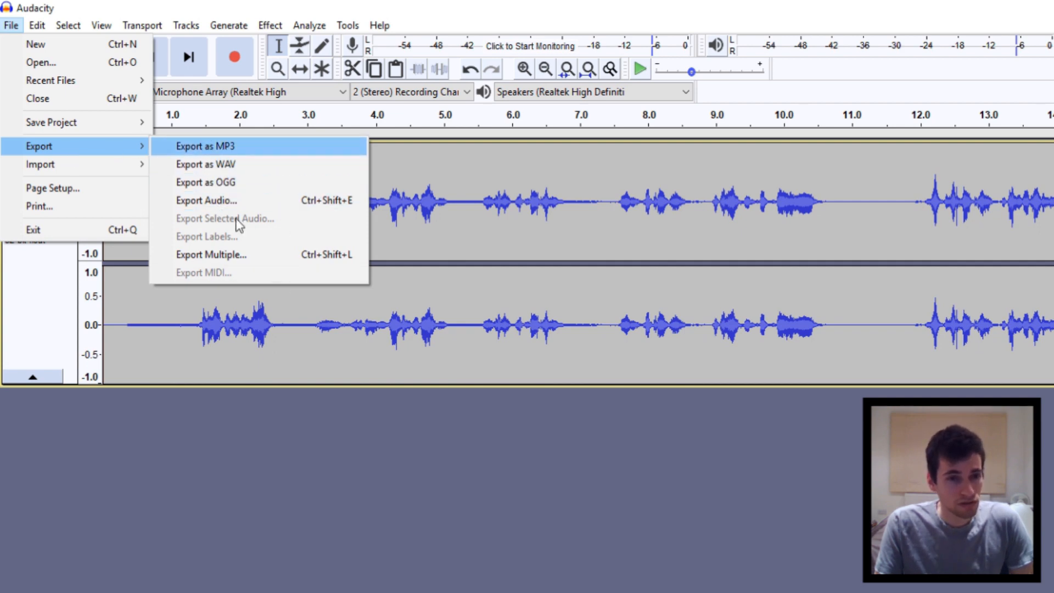
pyautogui.click(764, 575)
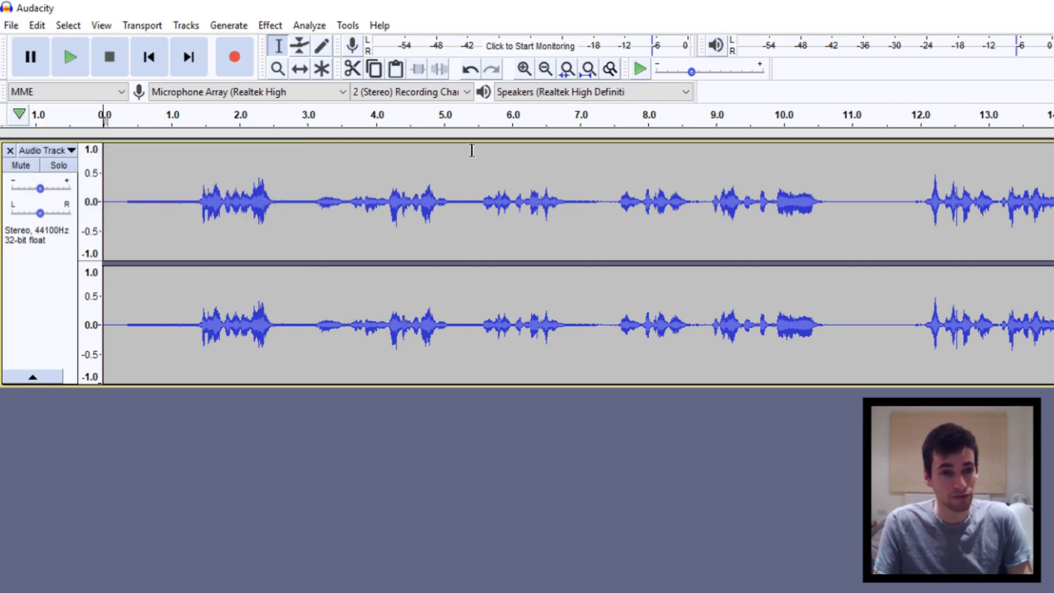
# Lower the whole track's volume to silence with the Envelope tool and check it by playing the beginning.
pyautogui.click(300, 48)
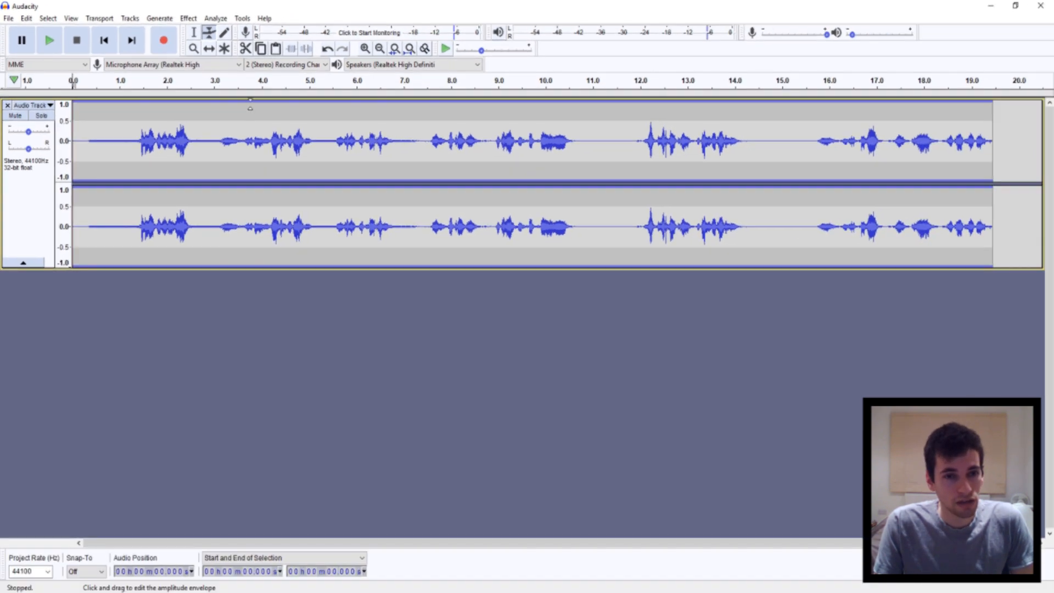
pyautogui.moveTo(247, 137); pyautogui.dragTo(289, 177)
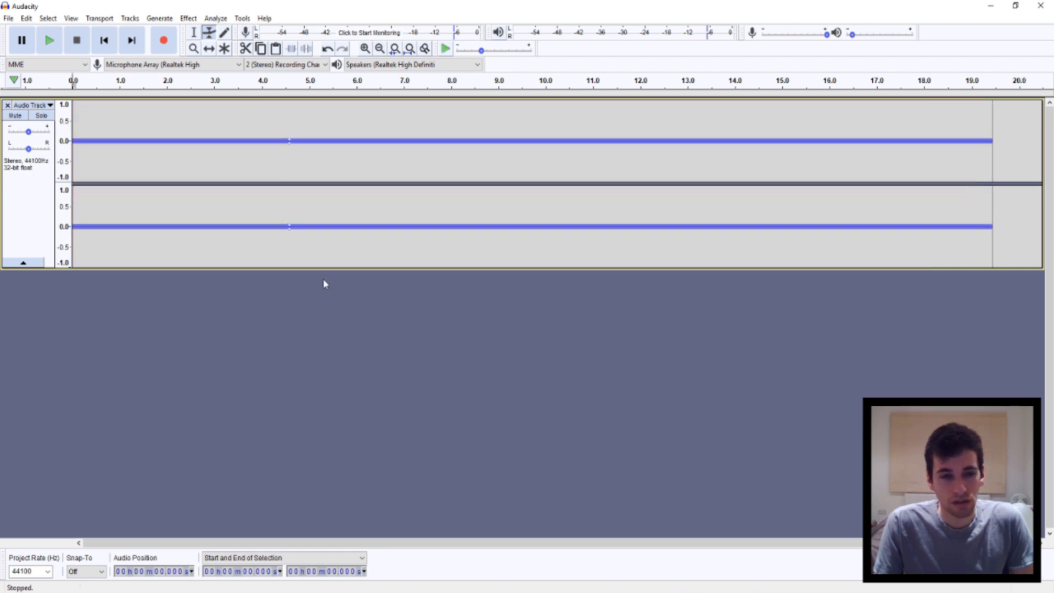
pyautogui.click(48, 41)
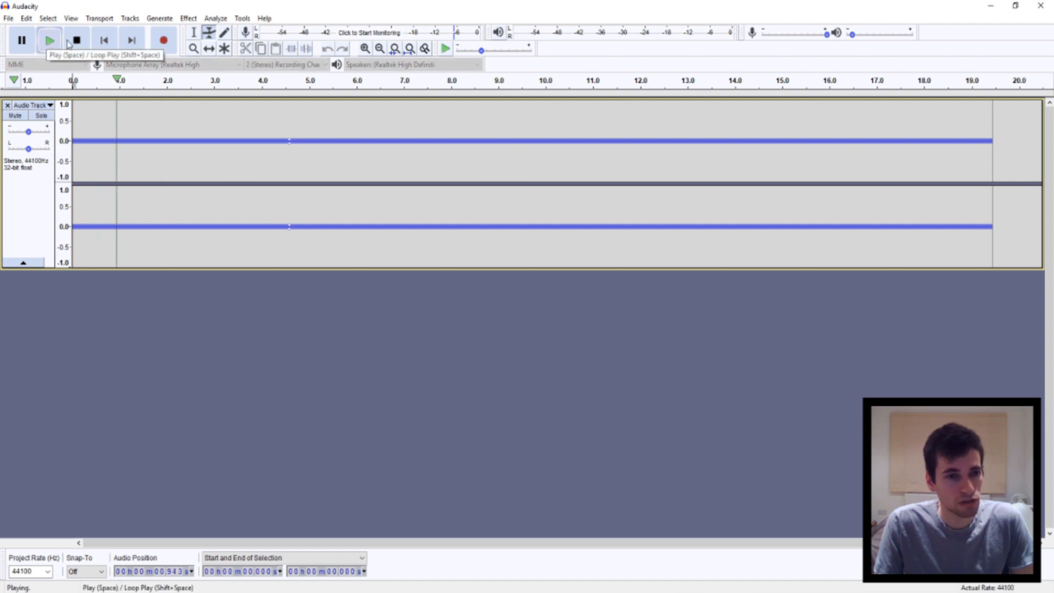
pyautogui.click(75, 41)
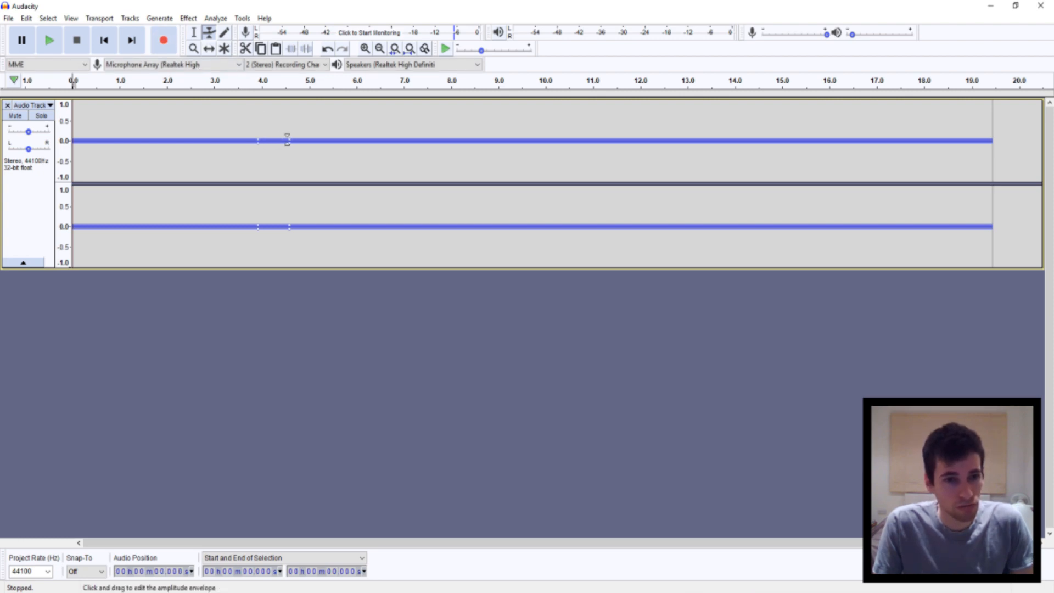
# Raise the volume envelope to full until about 4 s and slightly lower from about 4.6 s, and play the beginning.
pyautogui.moveTo(290, 137); pyautogui.dragTo(258, 104)
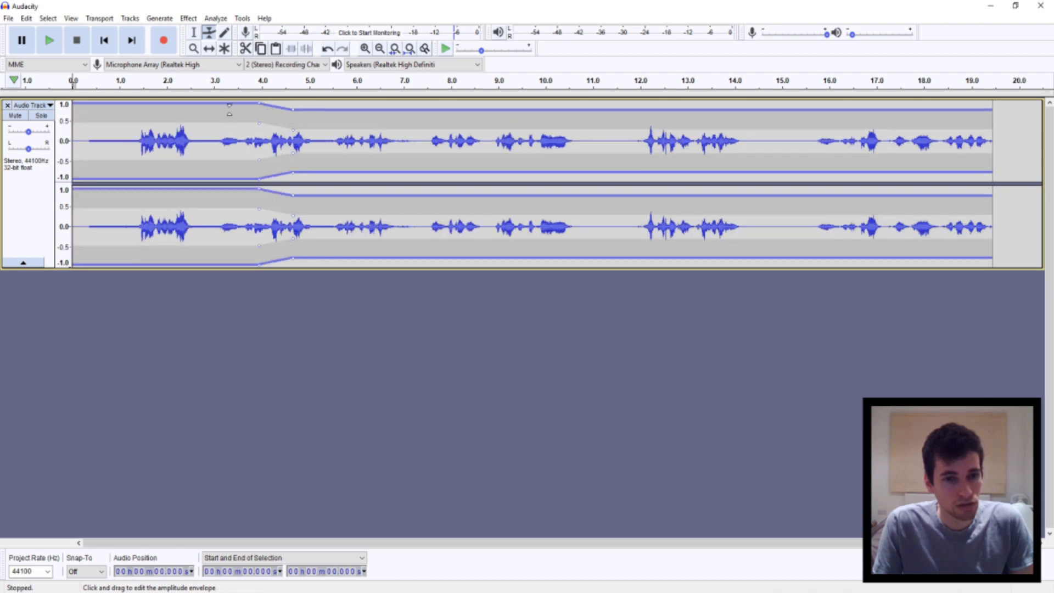
pyautogui.click(44, 43)
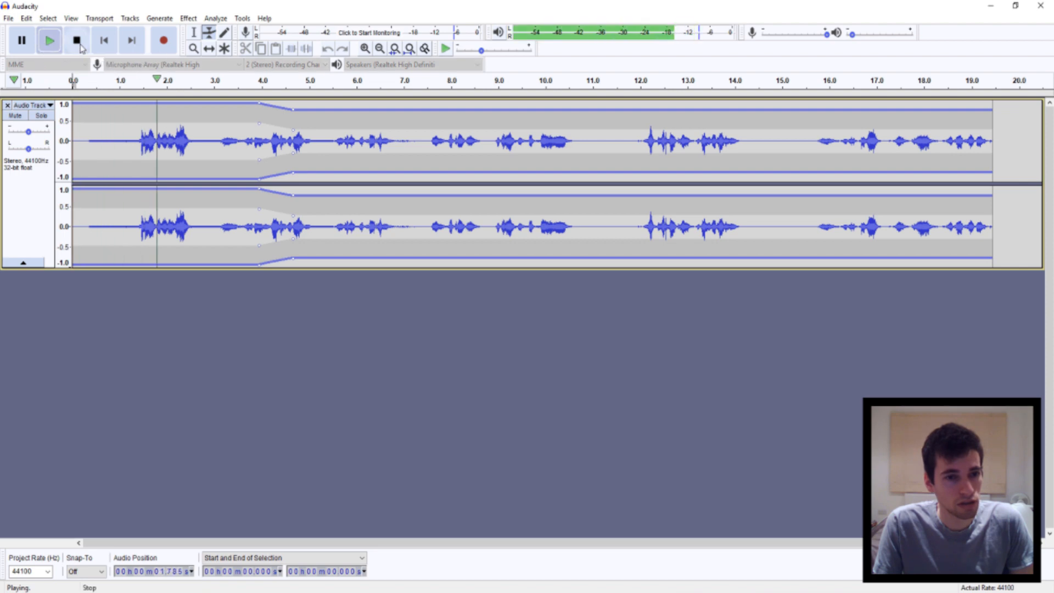
pyautogui.click(79, 44)
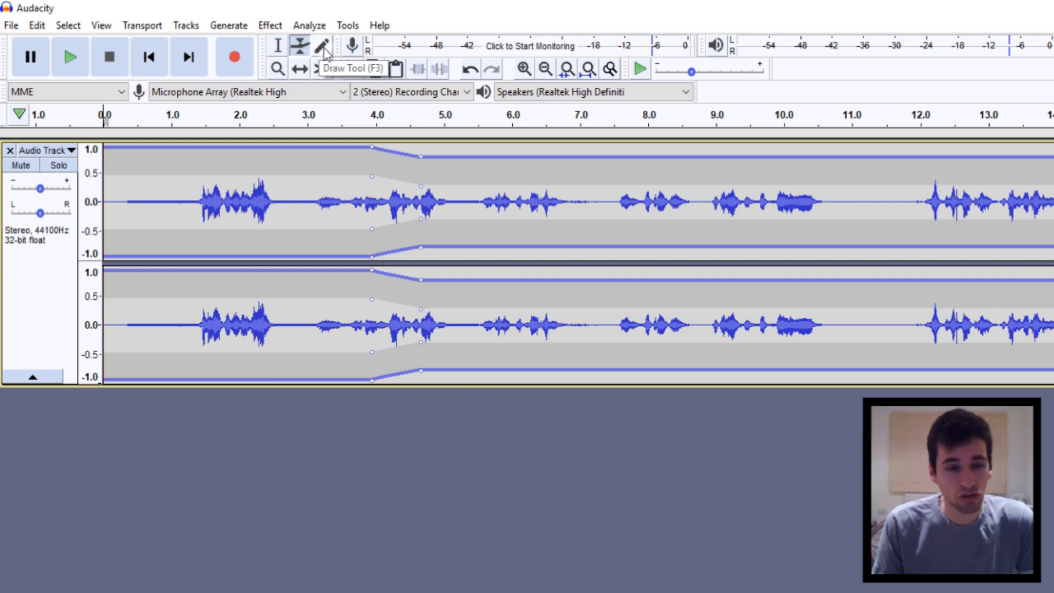
# Try to redraw the recorded waveform with the Draw tool, and dismiss its notice.
pyautogui.click(322, 49)
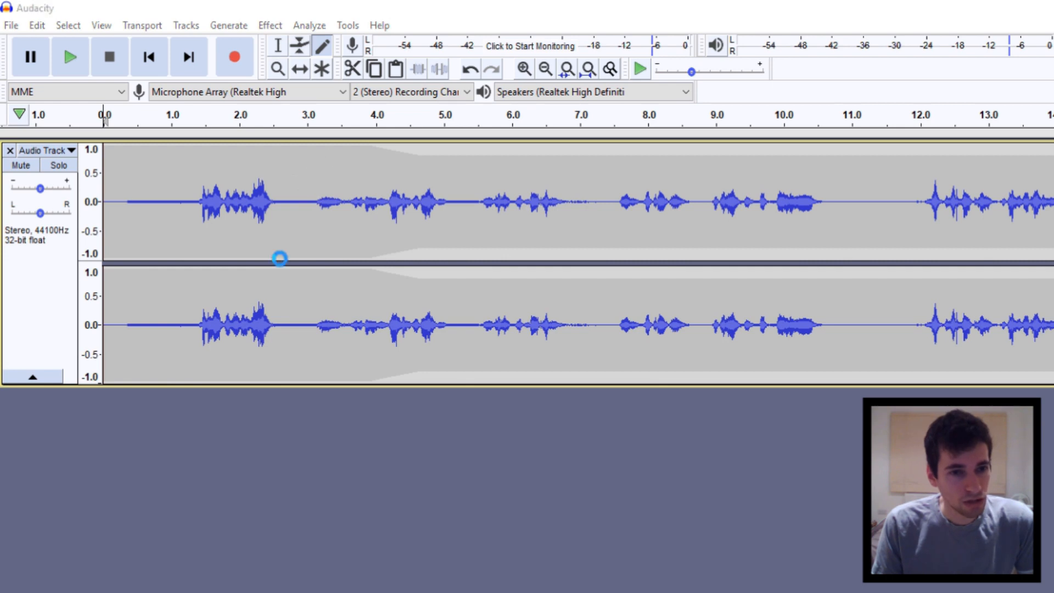
pyautogui.click(309, 251)
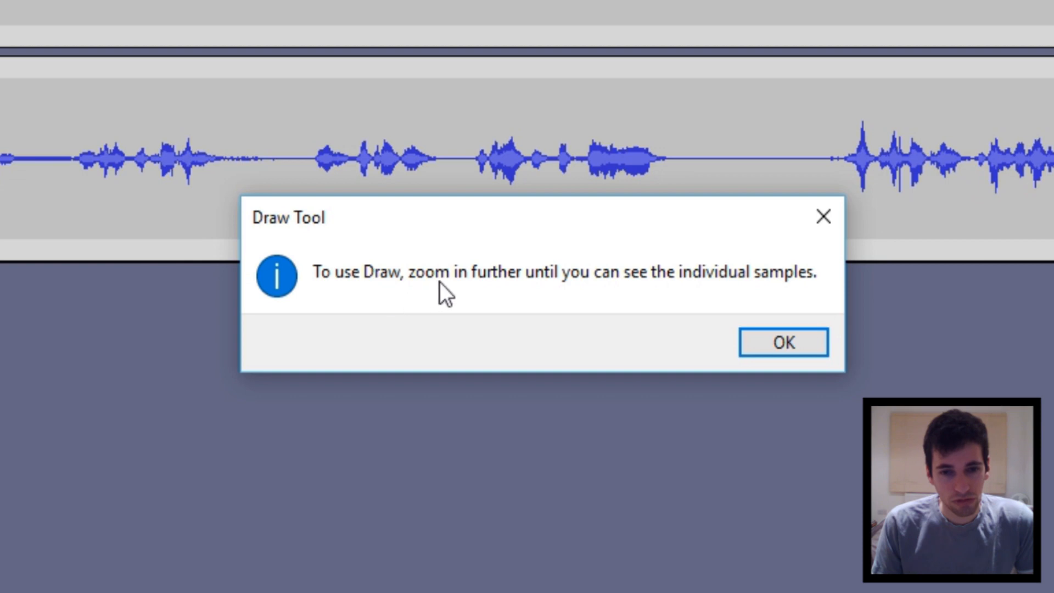
pyautogui.click(791, 339)
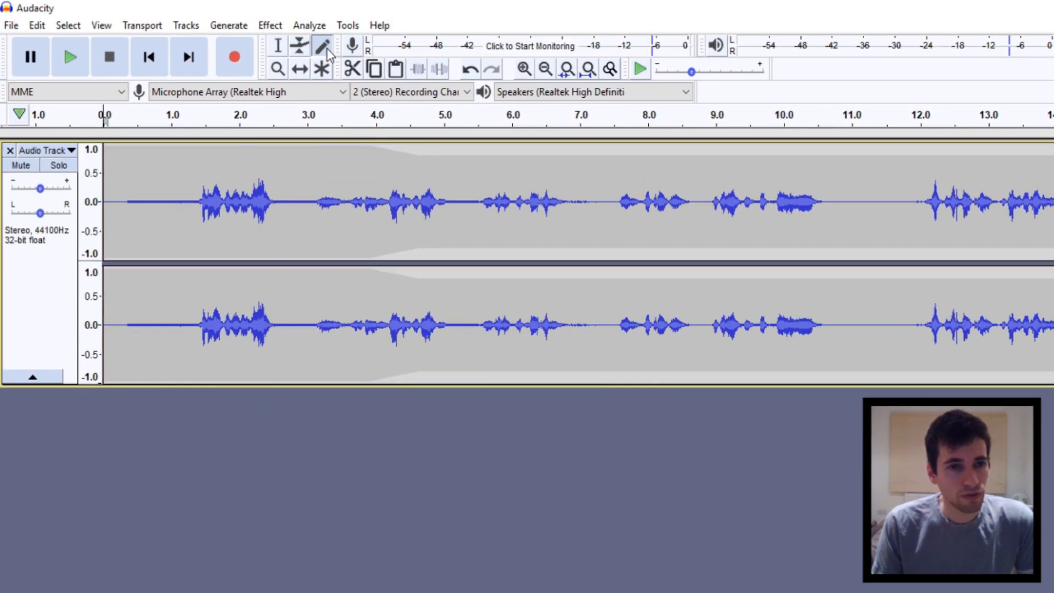
# Examine the waveform detail around 3.4 s with the Zoom tool and return to the wider view of the clip.
pyautogui.click(277, 69)
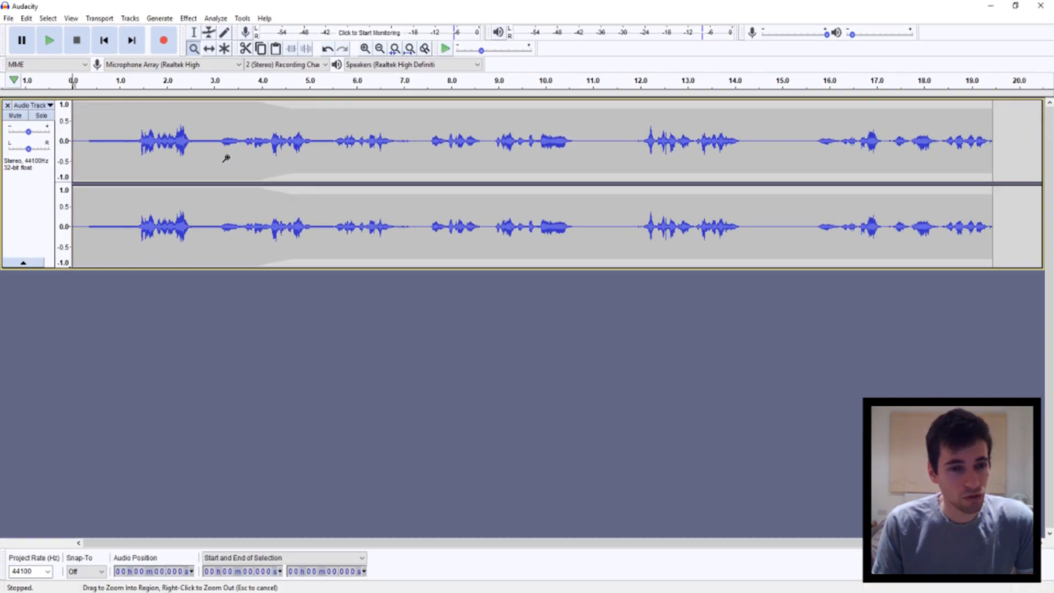
pyautogui.click(226, 158)
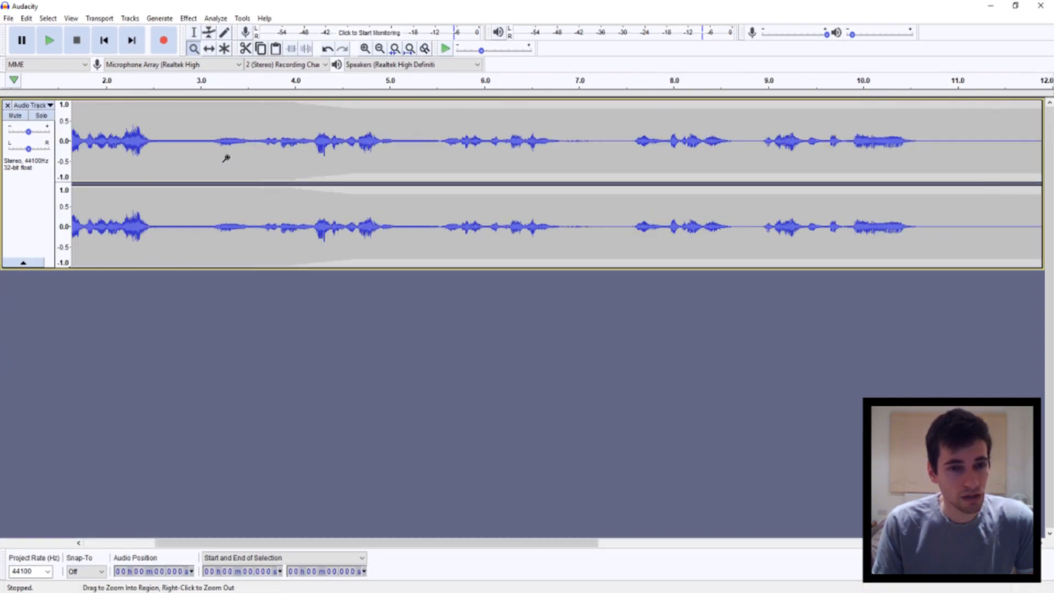
pyautogui.click(227, 160)
pyautogui.click(228, 163)
pyautogui.click(259, 155)
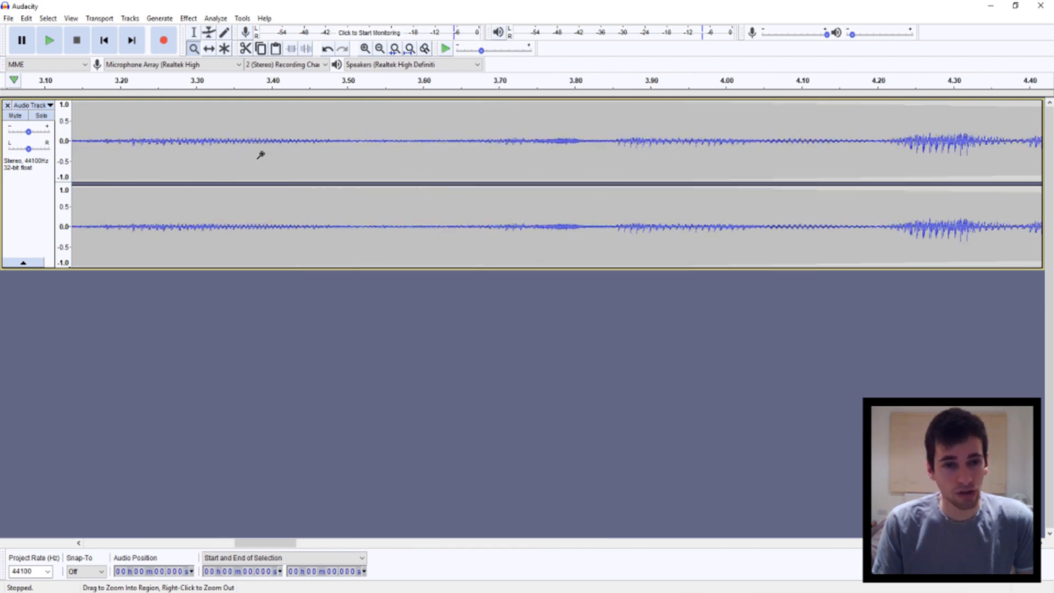
pyautogui.click(261, 155)
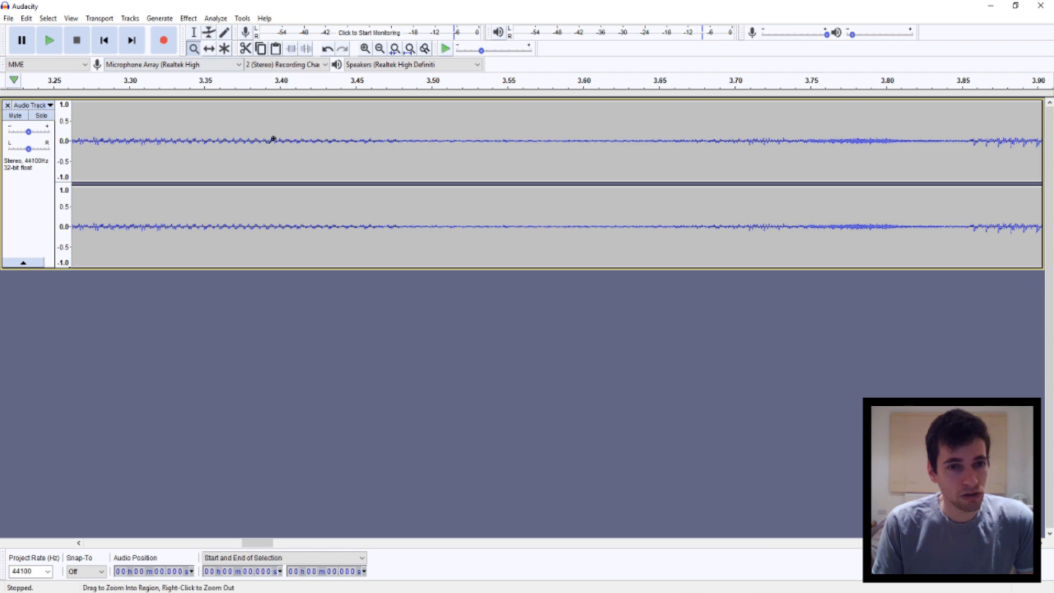
pyautogui.rightClick(295, 159)
pyautogui.rightClick(295, 159)
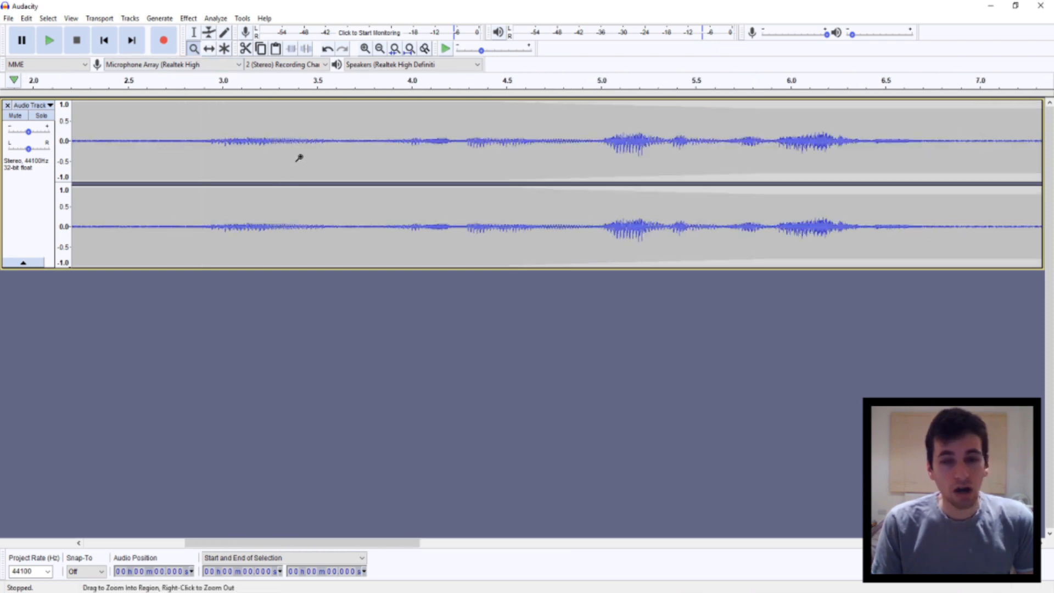
pyautogui.rightClick(299, 159)
pyautogui.rightClick(299, 158)
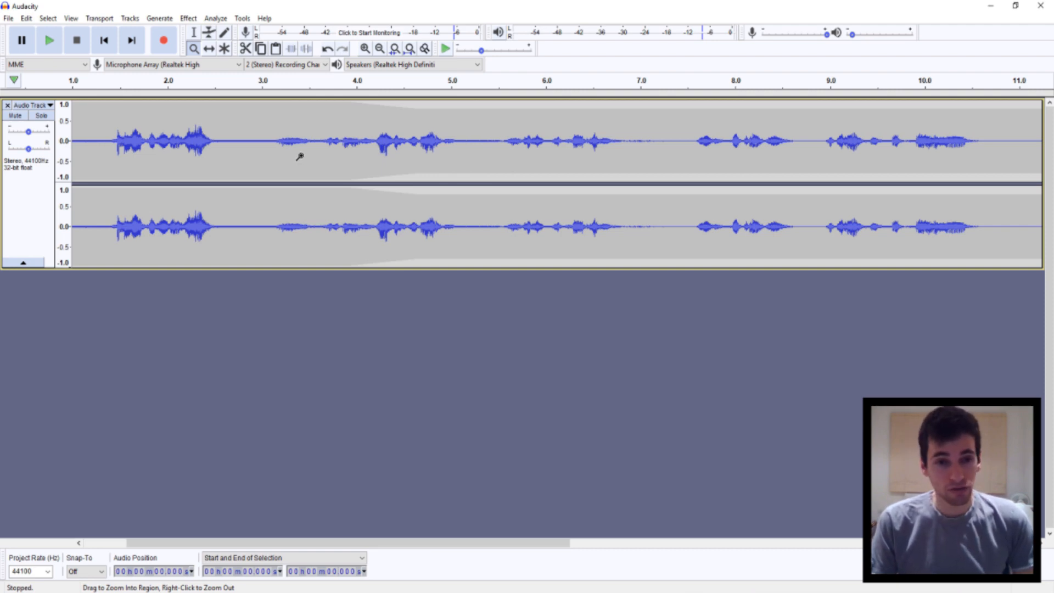
pyautogui.rightClick(339, 164)
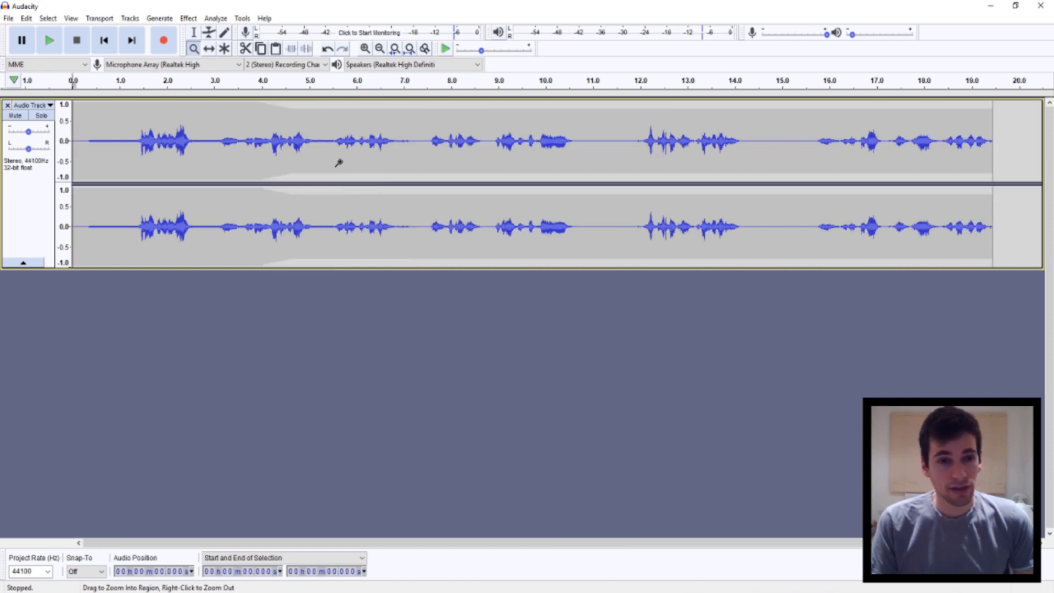
pyautogui.rightClick(338, 161)
pyautogui.click(337, 157)
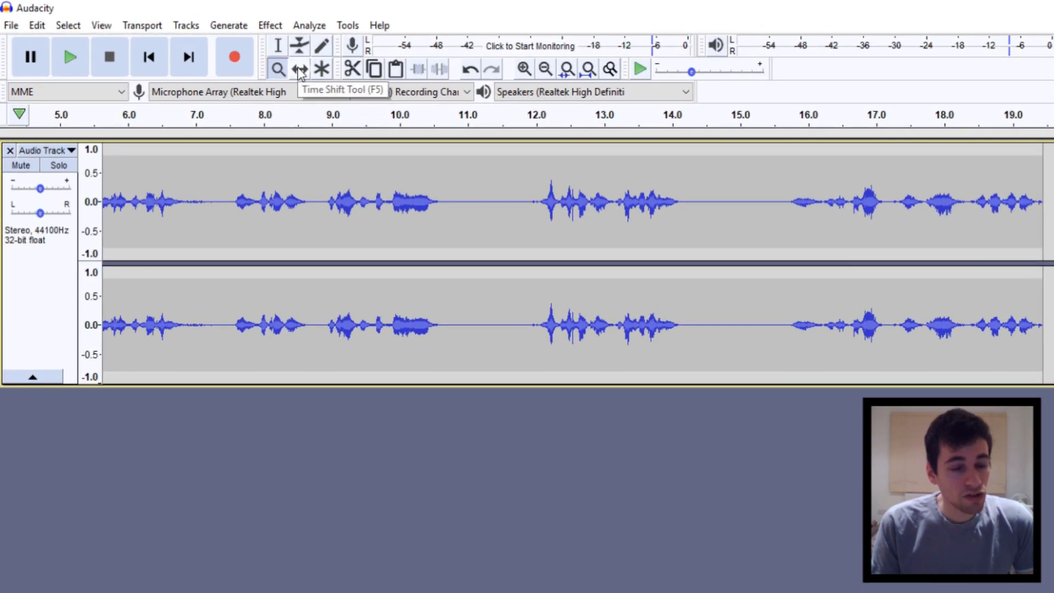
# Move the recorded clip about 4.6 s later on the timeline with the Time Shift tool.
pyautogui.click(300, 70)
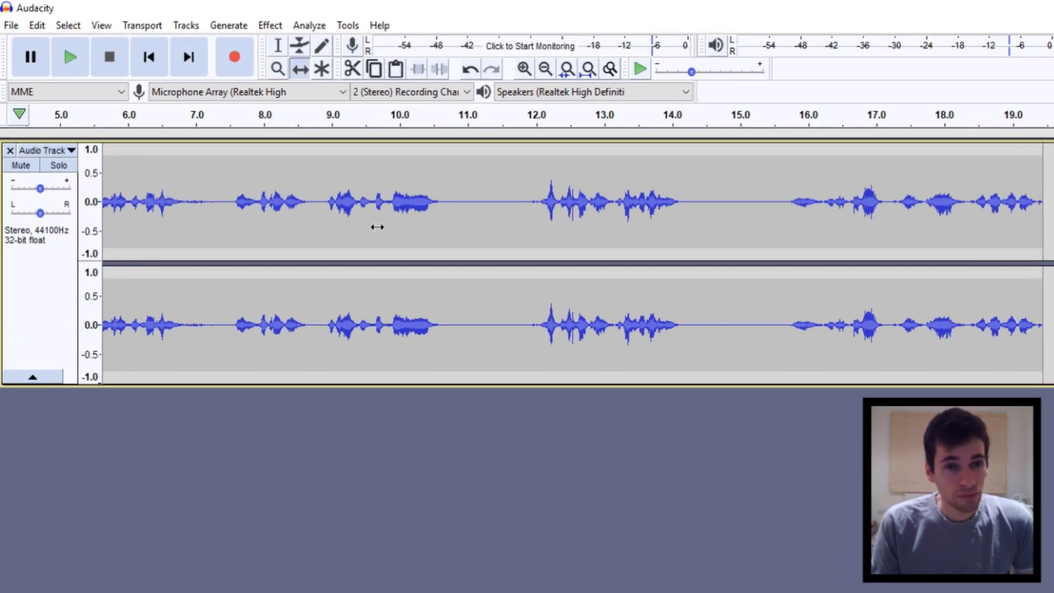
pyautogui.moveTo(301, 190); pyautogui.dragTo(326, 205)
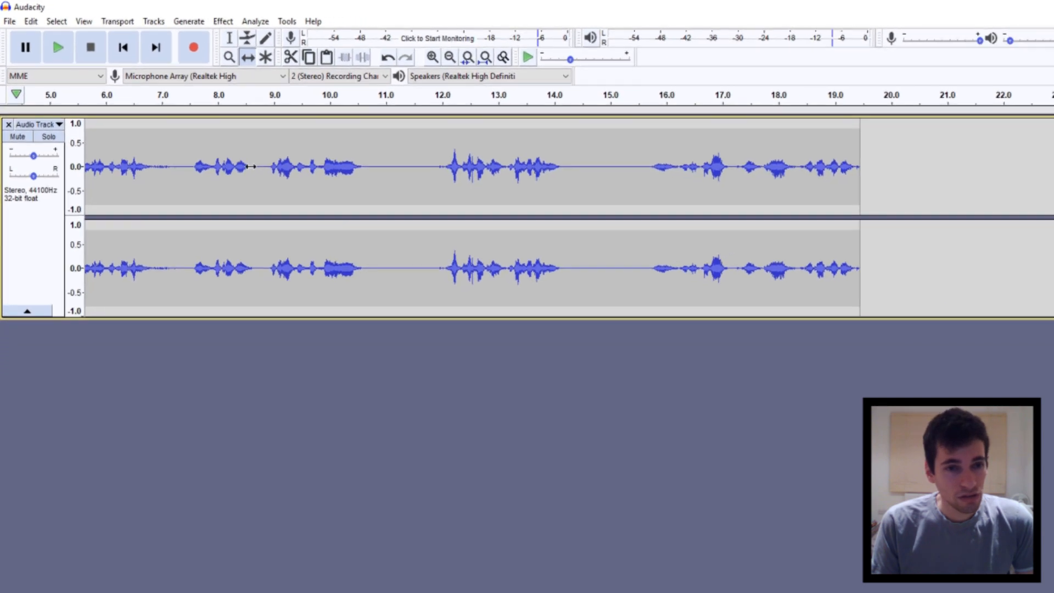
pyautogui.moveTo(314, 139); pyautogui.dragTo(433, 164)
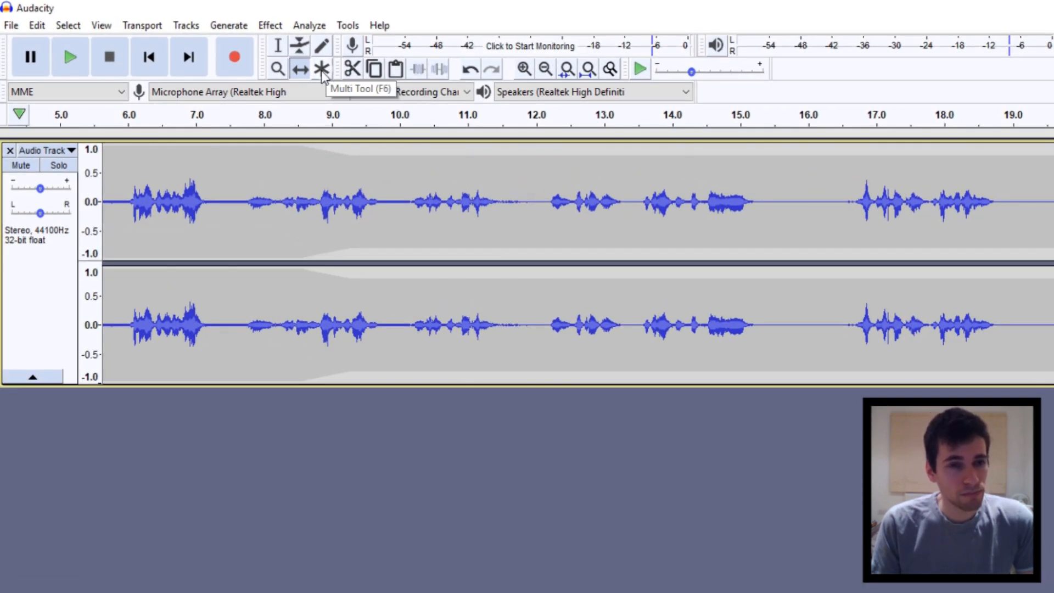
# With the Multi Tool, select the audio from about 7.4 s to 8.3 s and raise the volume envelope slightly from about 10.6 s.
pyautogui.click(322, 69)
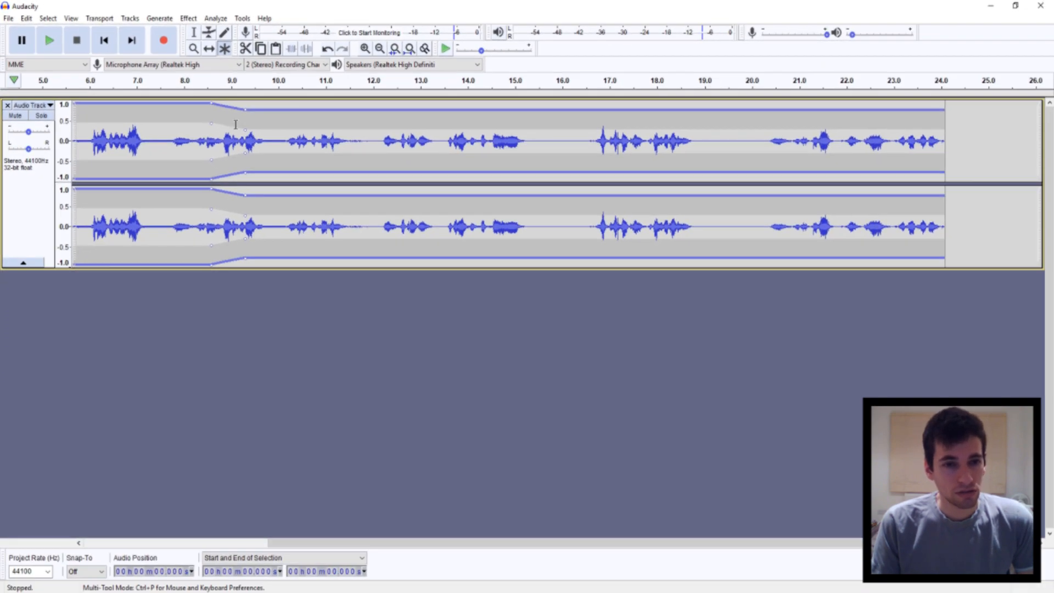
pyautogui.moveTo(308, 120); pyautogui.dragTo(347, 144)
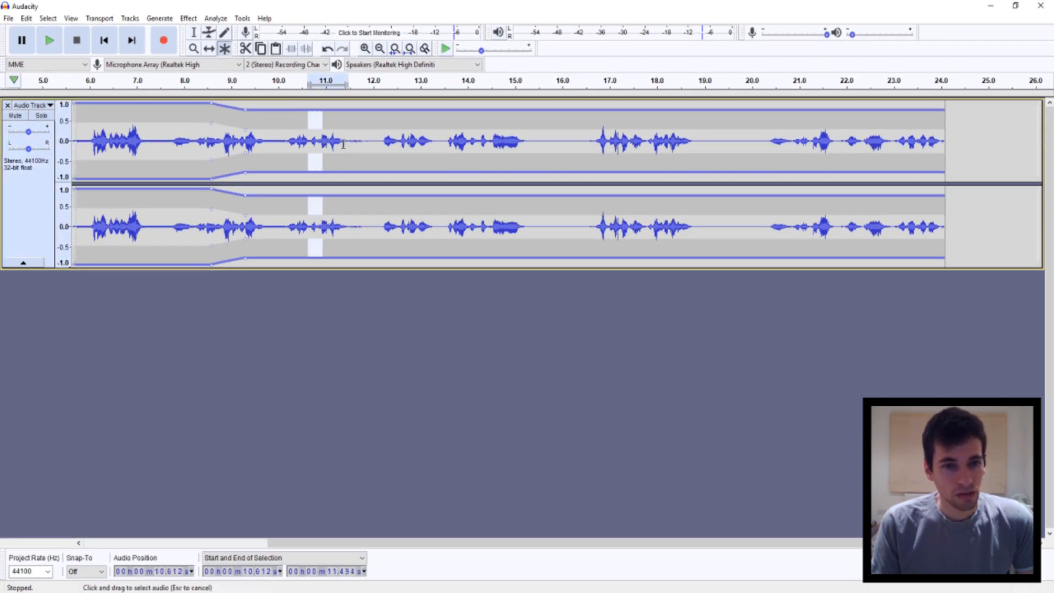
pyautogui.moveTo(159, 121); pyautogui.dragTo(197, 121)
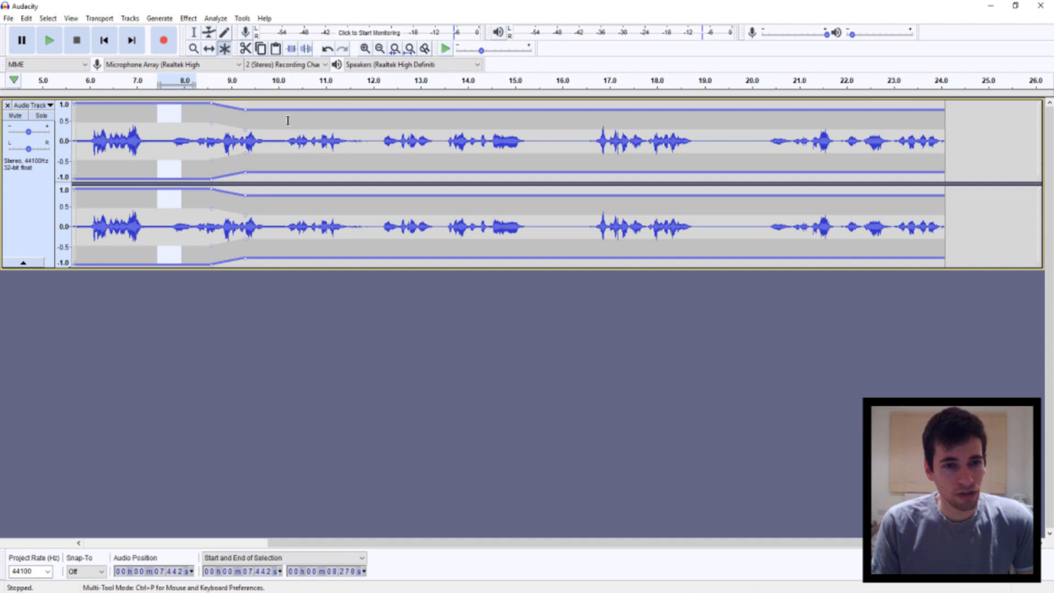
pyautogui.moveTo(304, 109); pyautogui.dragTo(307, 104)
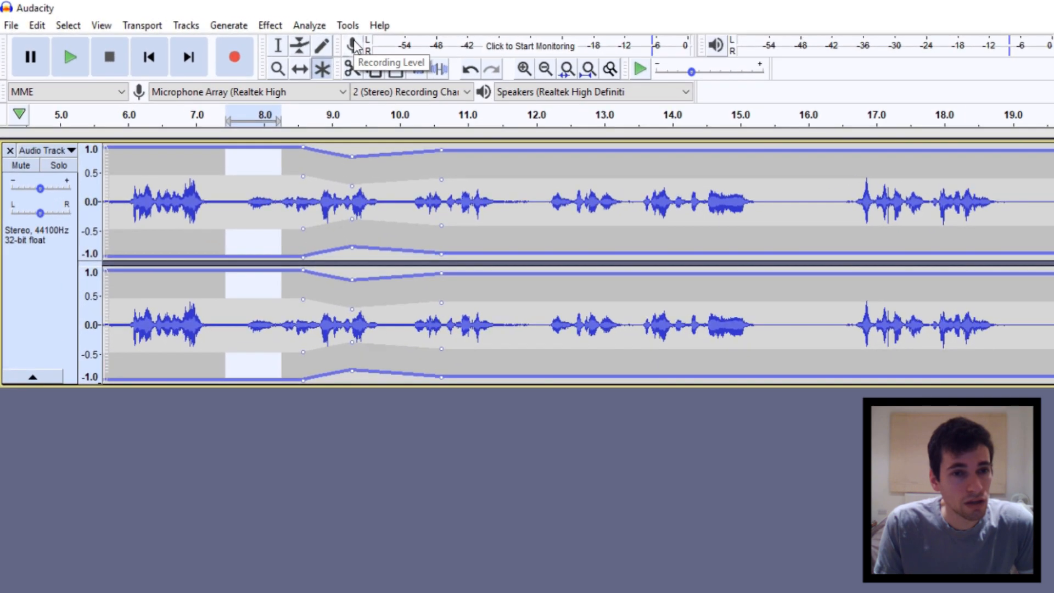
# Start monitoring the microphone's recording level, check its response and stop the monitoring.
pyautogui.click(354, 48)
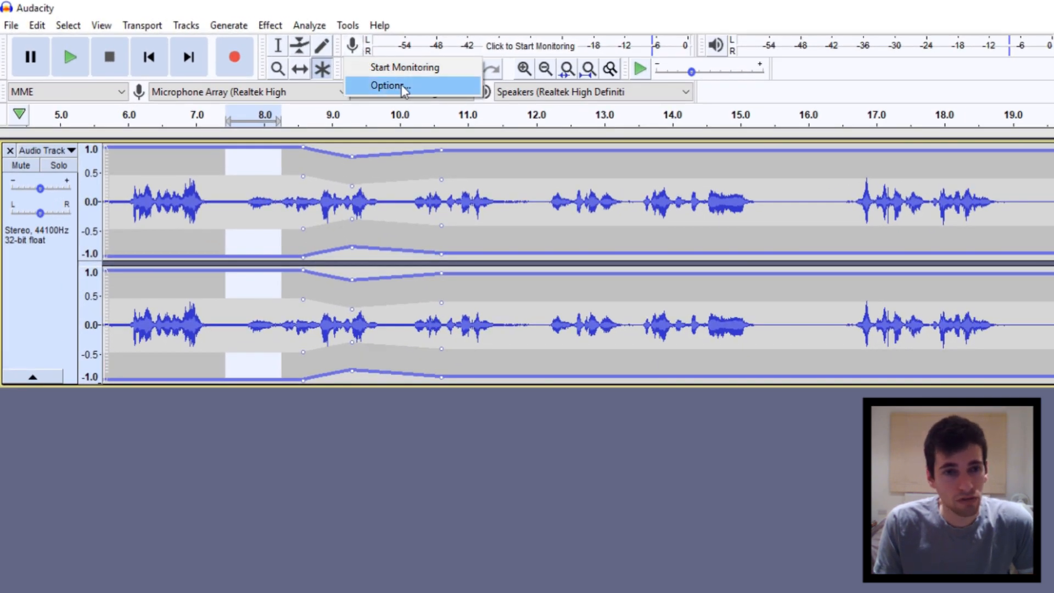
pyautogui.click(379, 69)
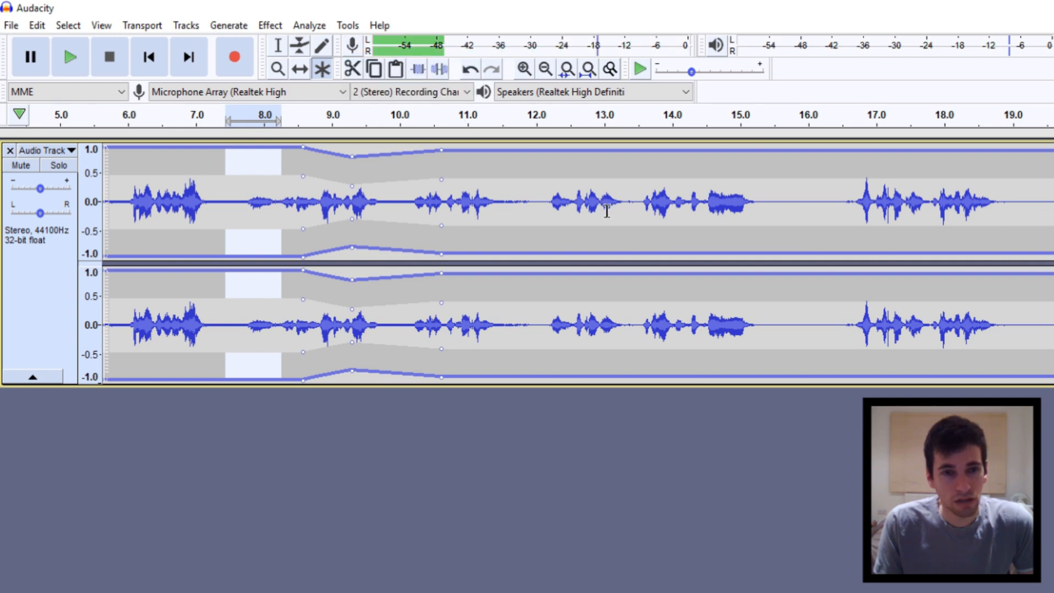
pyautogui.click(352, 54)
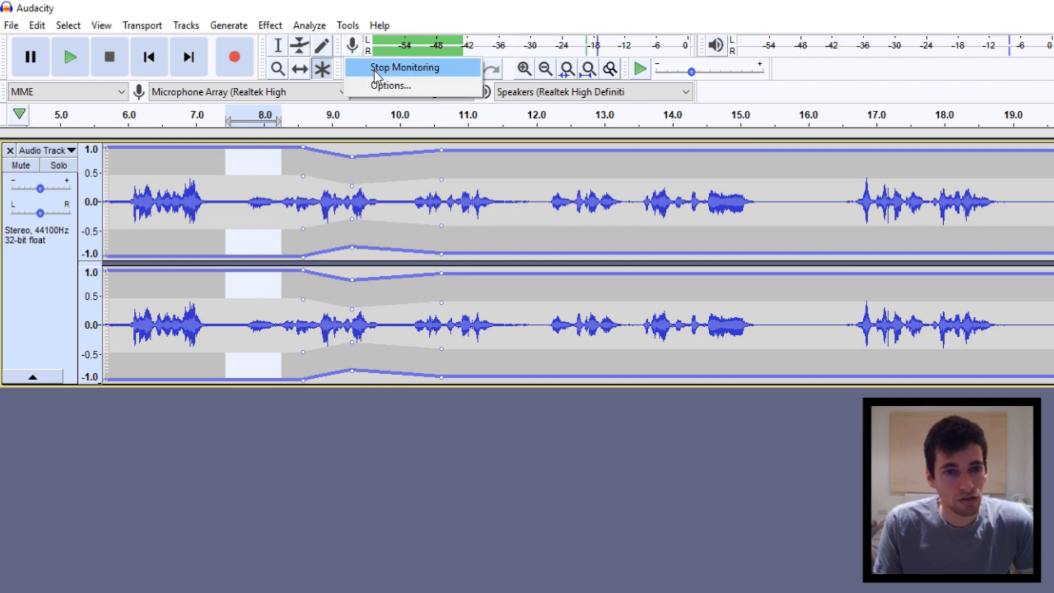
pyautogui.click(376, 70)
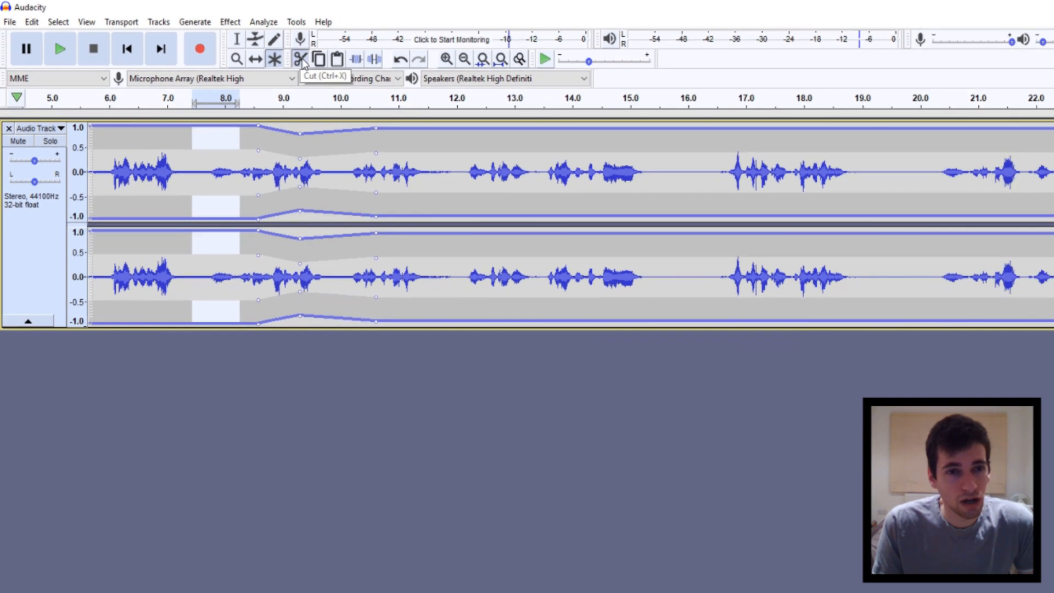
# Cut the selected audio from about 7.4 s to 8.3 s and add volume envelope points at about 7.4 s and 11.3 s.
pyautogui.click(352, 69)
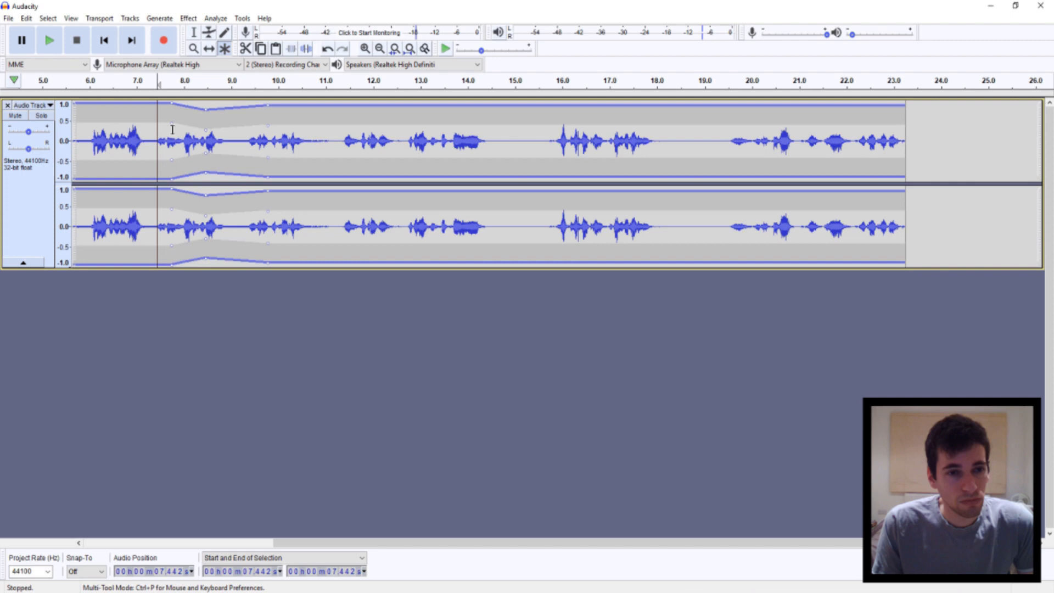
pyautogui.click(173, 130)
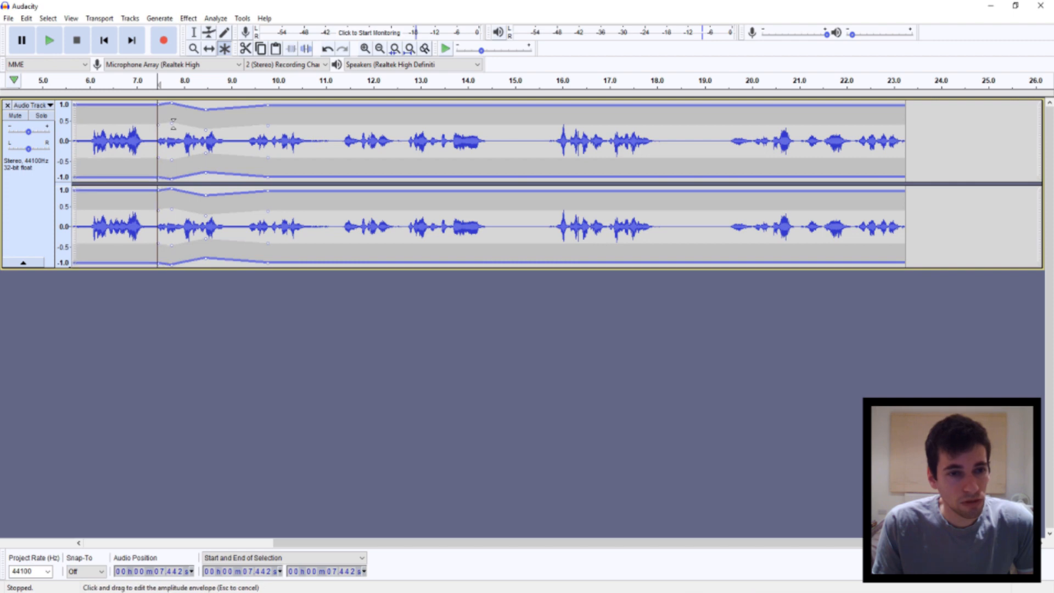
pyautogui.moveTo(188, 121); pyautogui.dragTo(235, 118)
pyautogui.click(313, 115)
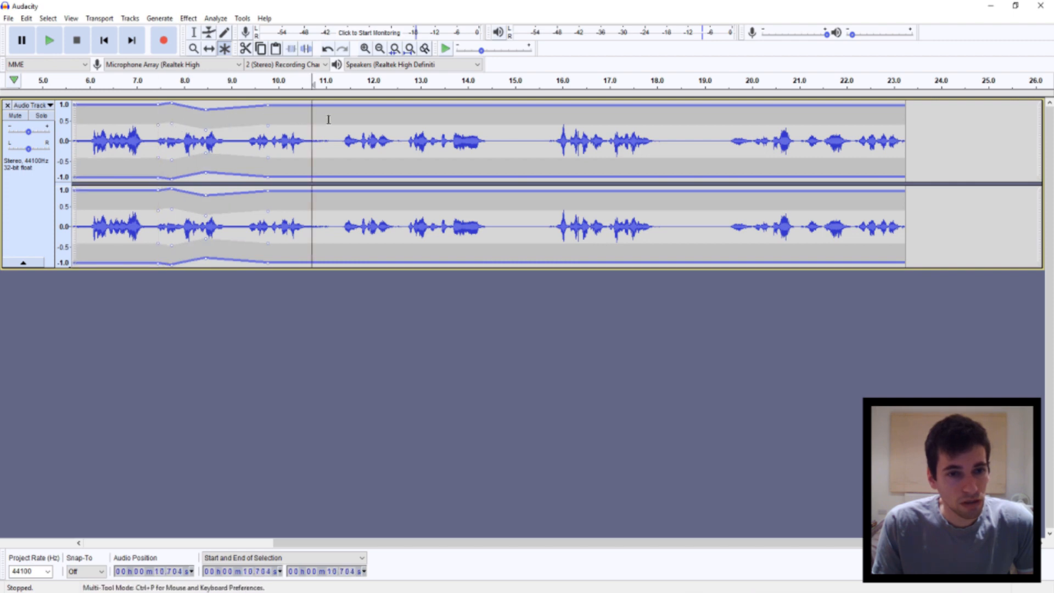
pyautogui.moveTo(329, 117); pyautogui.dragTo(413, 117)
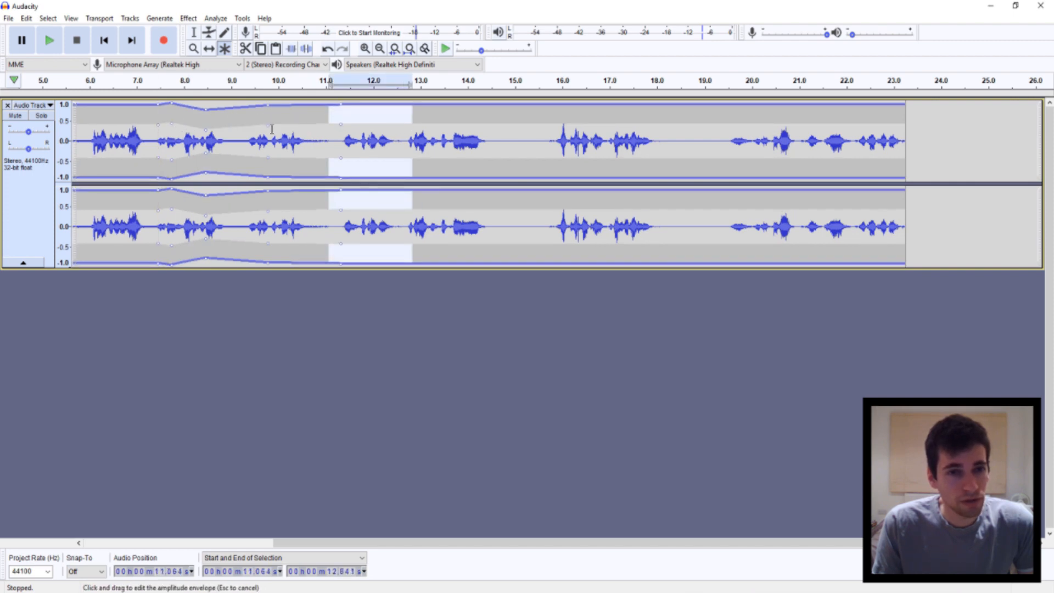
pyautogui.click(363, 127)
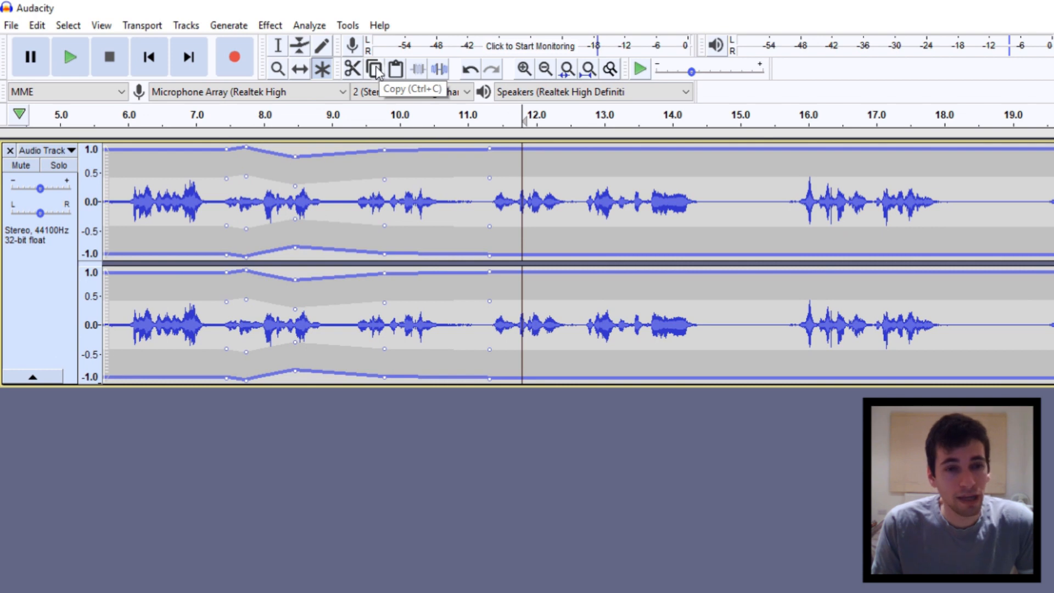
# Try to copy with no audio selected, dismiss the notice, and copy the audio from about 15.6 s to 17.6 s.
pyautogui.click(375, 70)
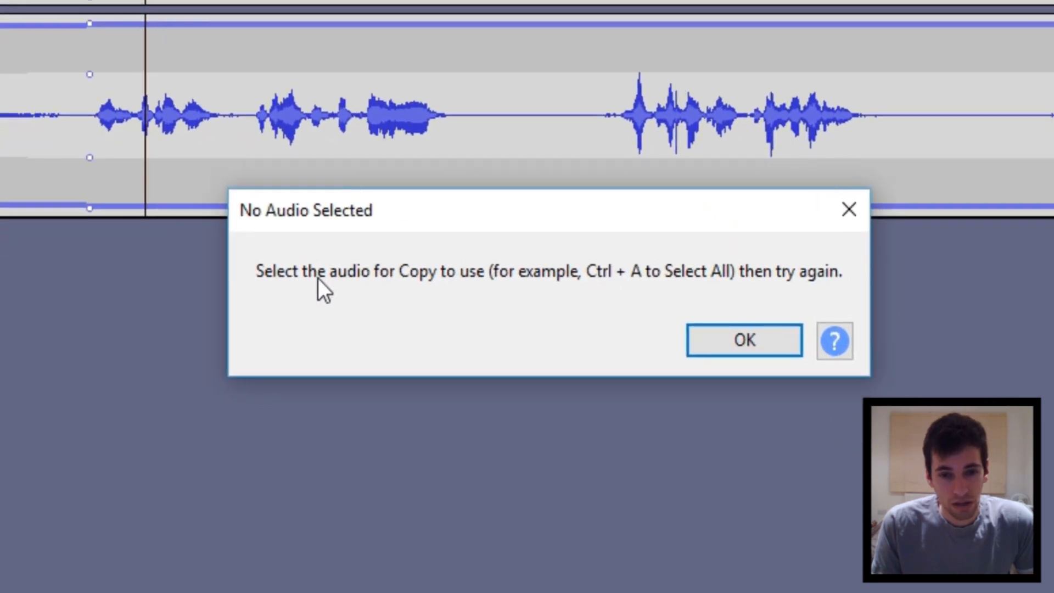
pyautogui.click(754, 346)
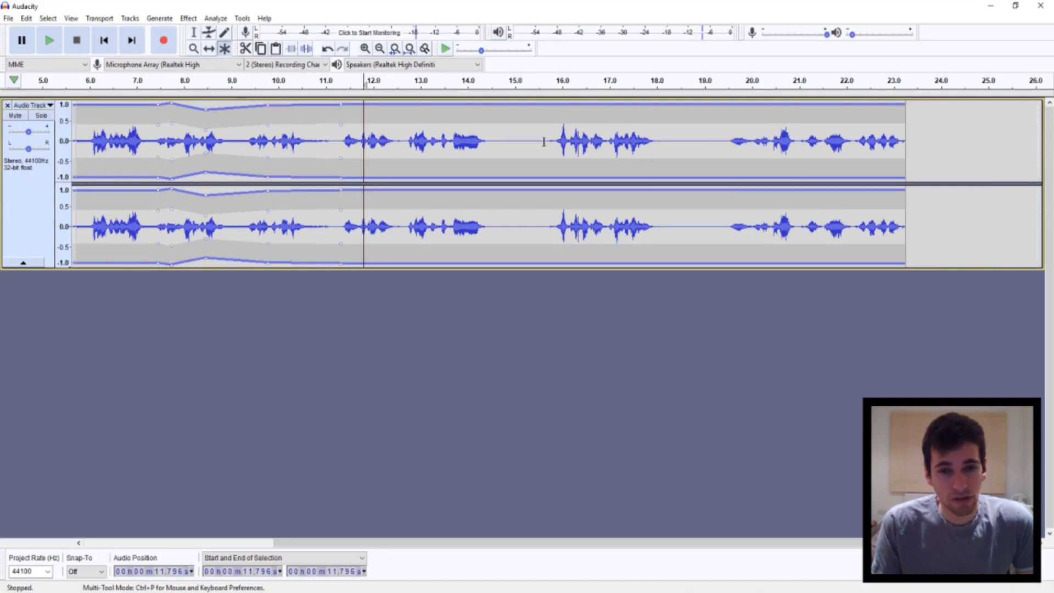
pyautogui.moveTo(543, 142); pyautogui.dragTo(640, 162)
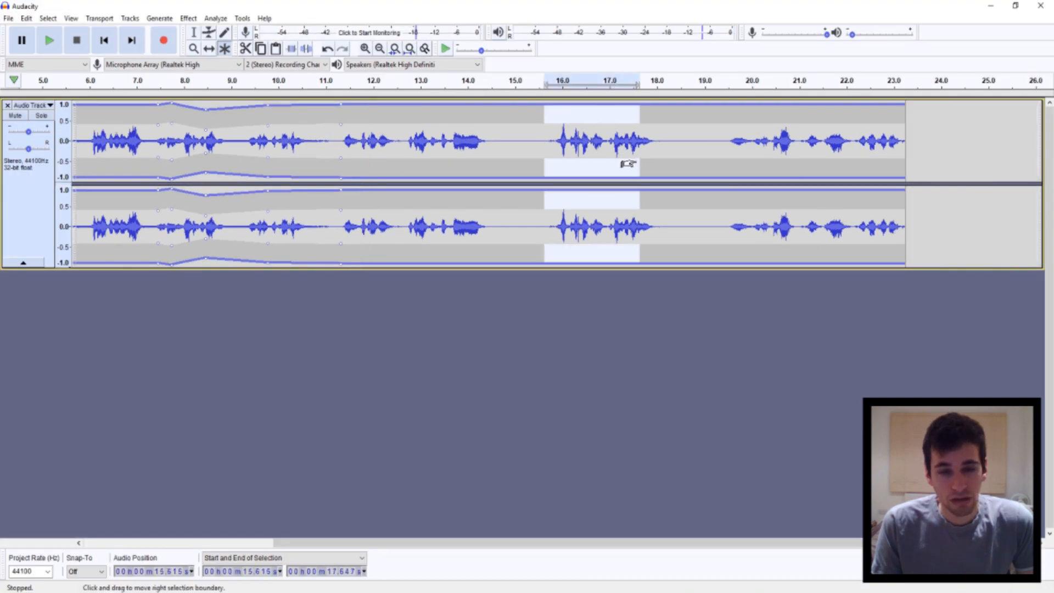
pyautogui.click(543, 137)
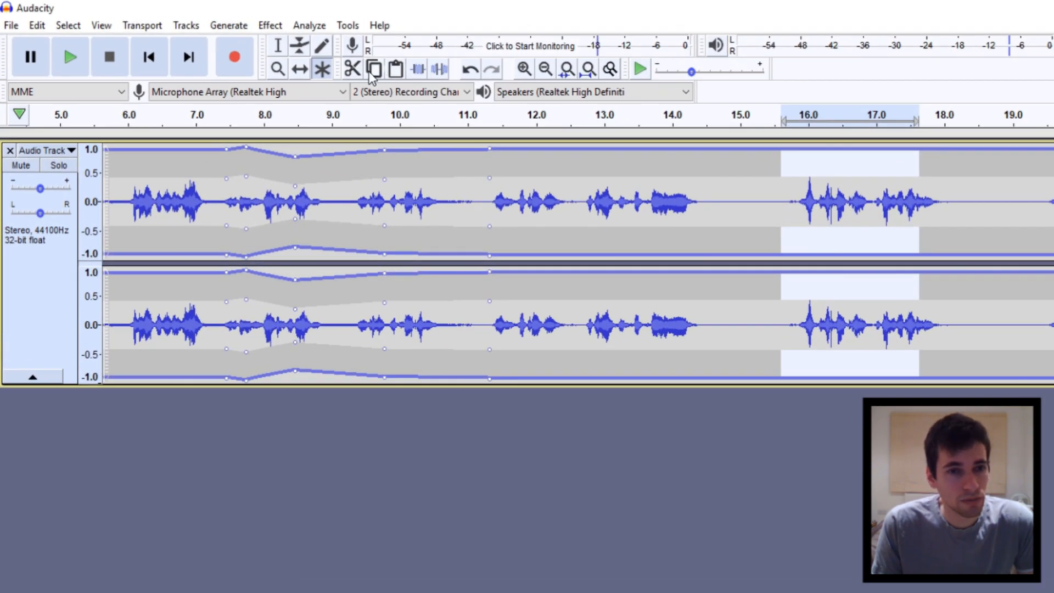
pyautogui.click(373, 69)
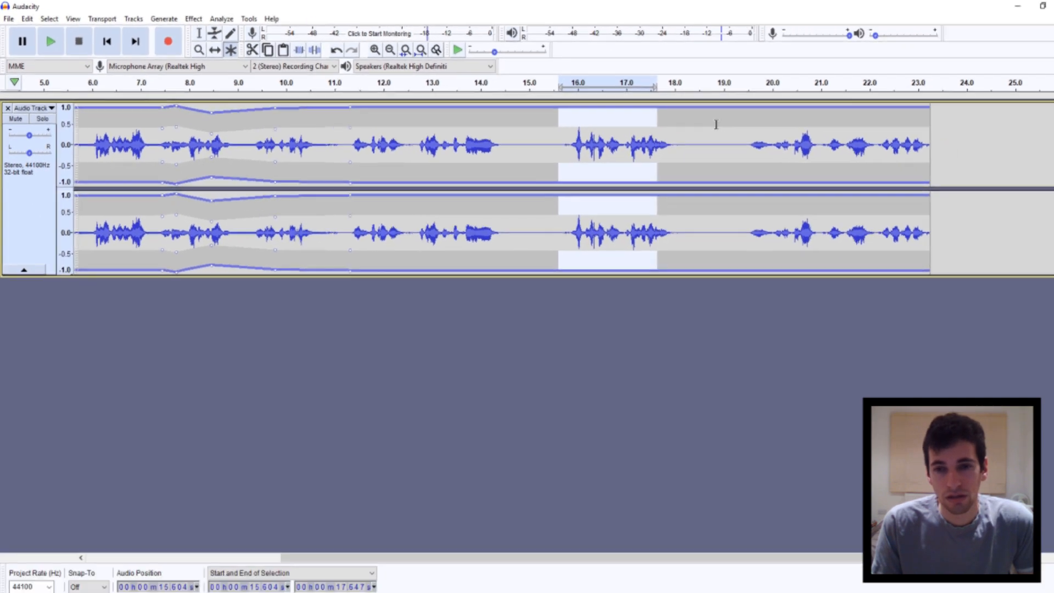
# Paste the copied audio past the end of the clip at about 23.9 s and play it back.
pyautogui.moveTo(700, 126); pyautogui.dragTo(761, 158)
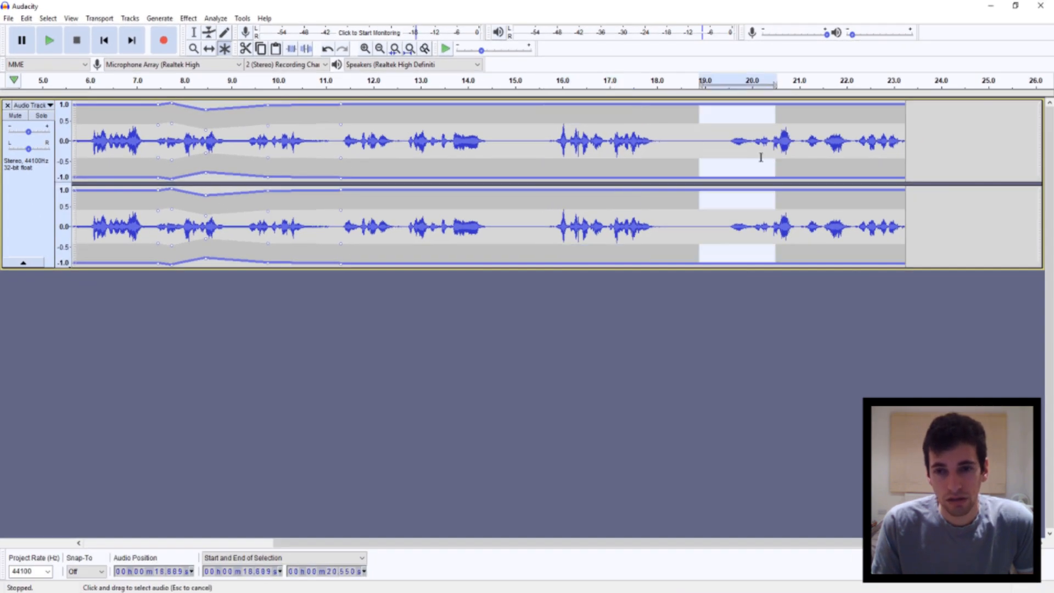
pyautogui.click(657, 151)
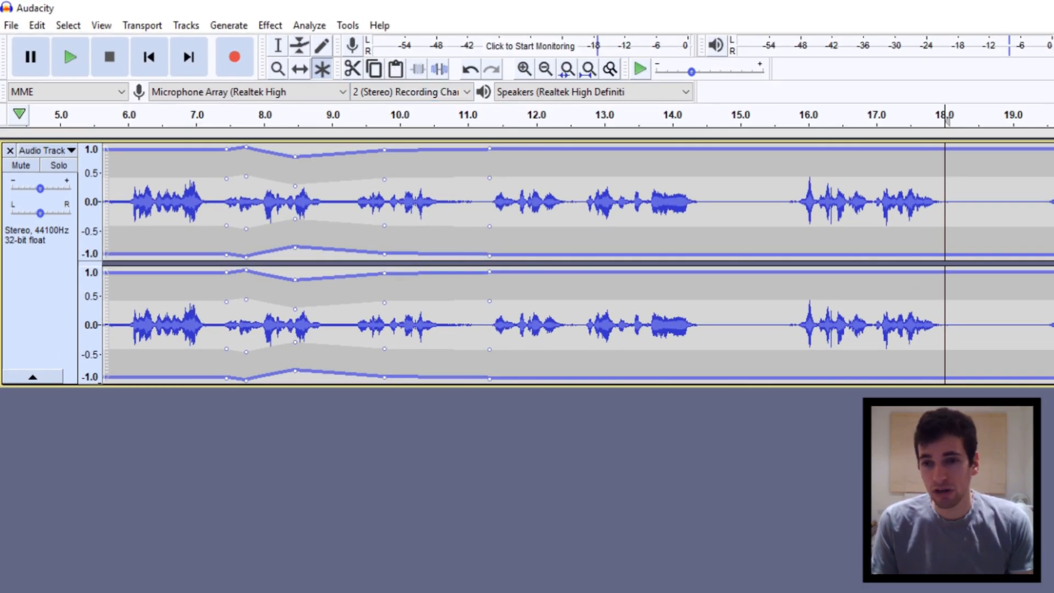
pyautogui.click(978, 148)
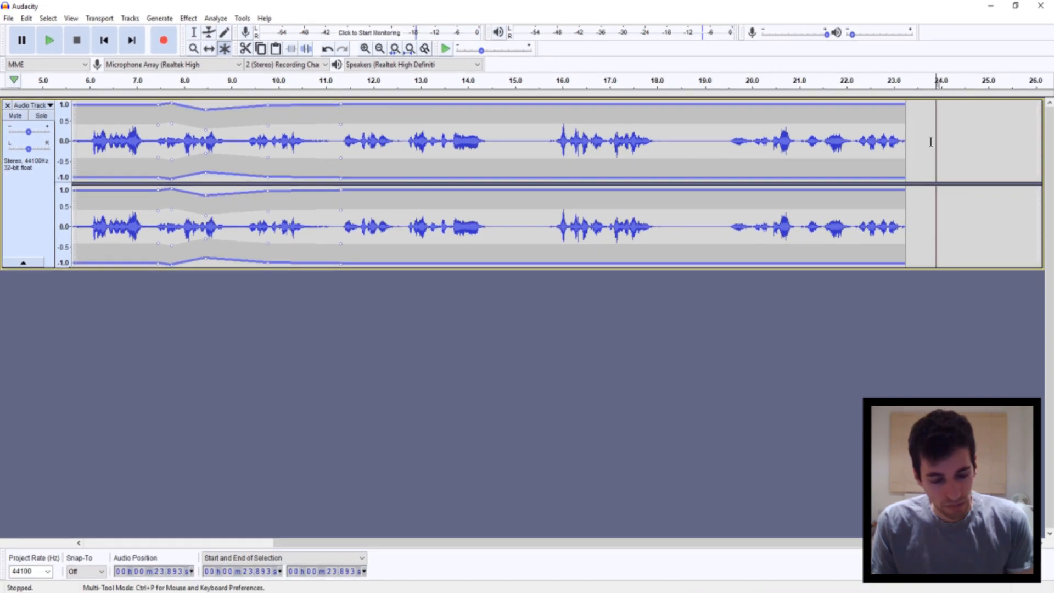
pyautogui.click(276, 48)
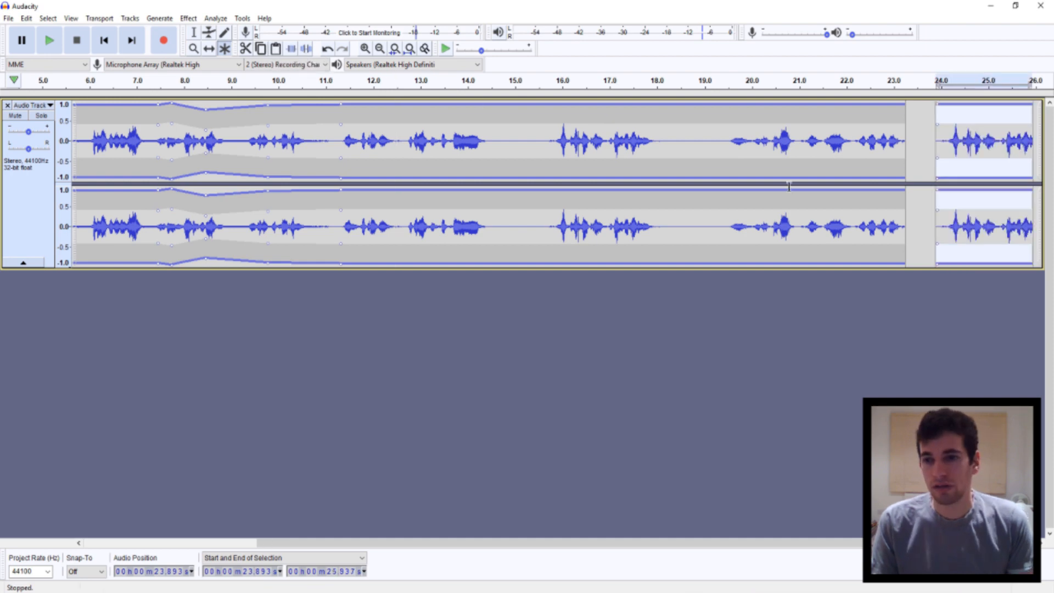
pyautogui.click(925, 137)
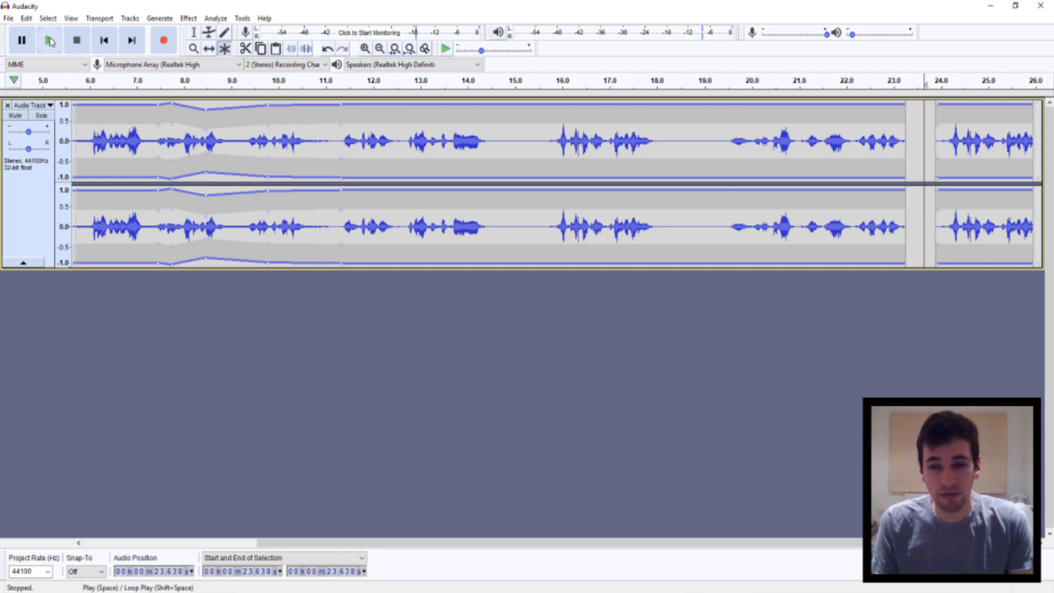
pyautogui.click(49, 41)
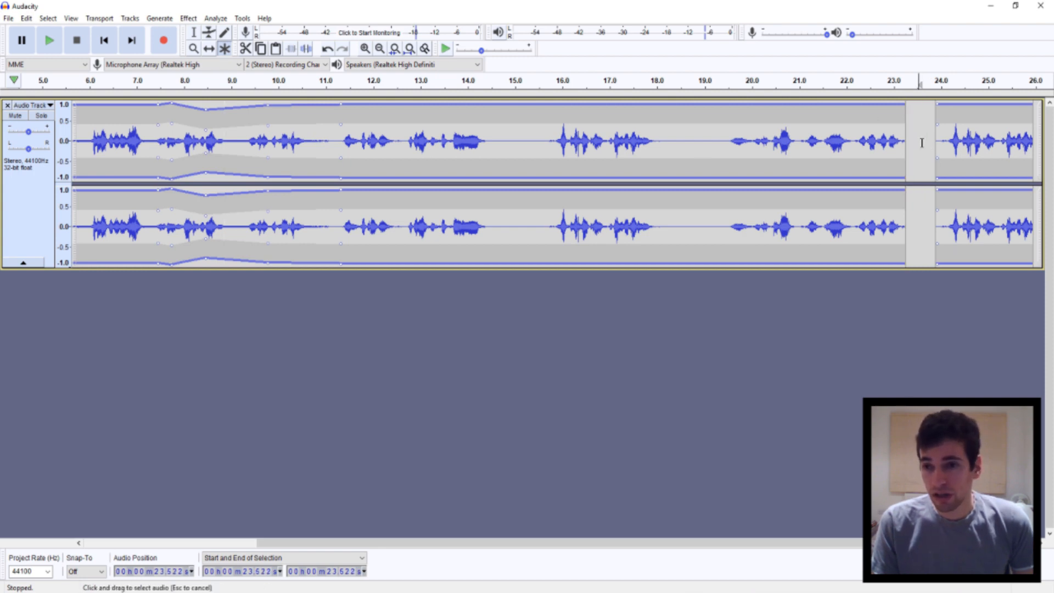
# Select the pasted clip from about 23.5 s to 27.1 s and delete it.
pyautogui.moveTo(919, 142); pyautogui.dragTo(1052, 148)
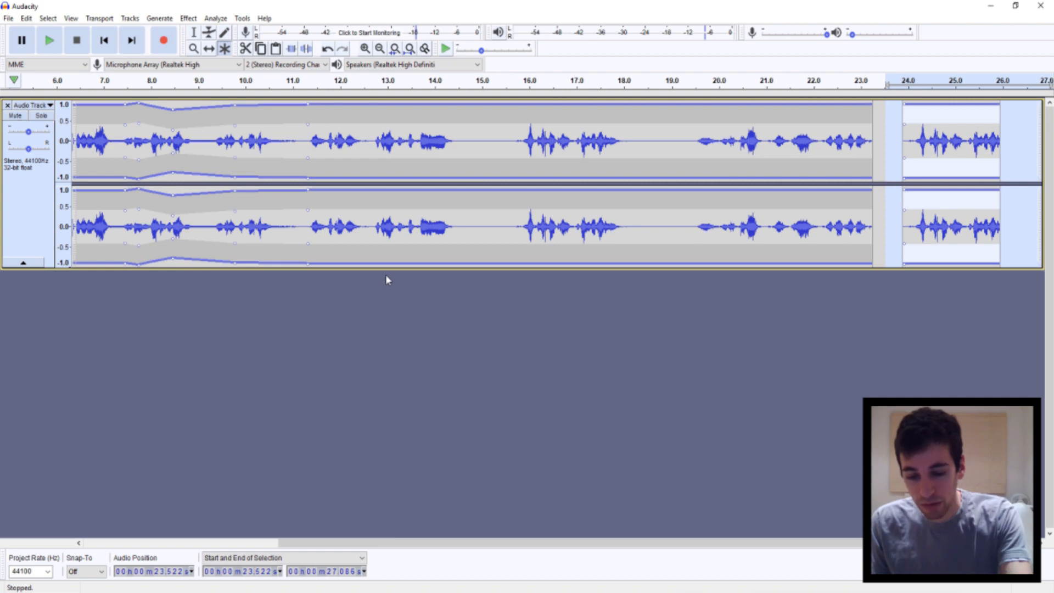
pyautogui.press('Delete')
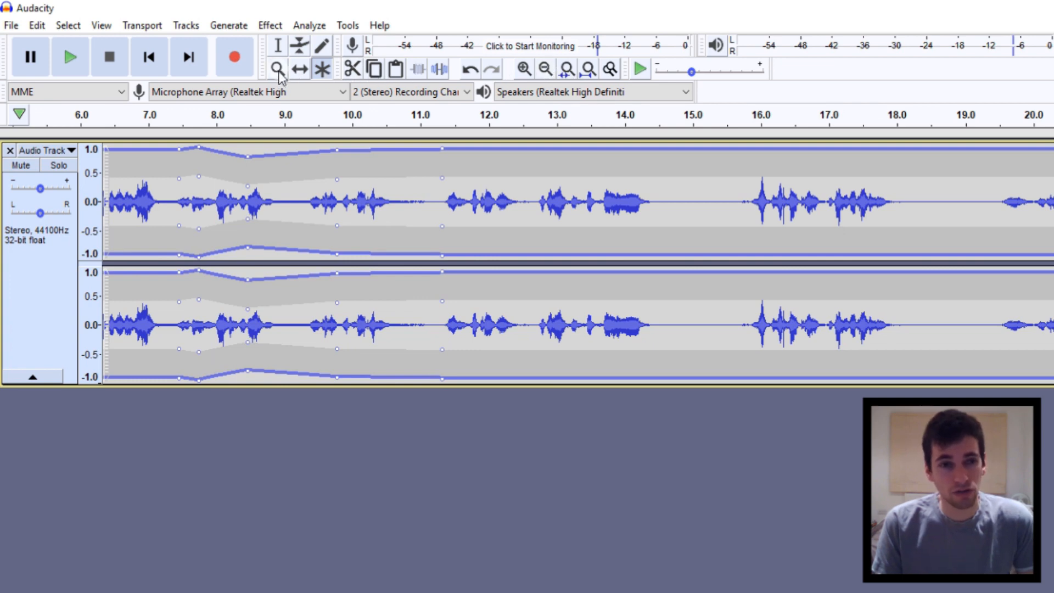
# Select the audio from about 4.1 s to 24.8 s and try the fit-selection, fit-project and zoom toggle views.
pyautogui.click(570, 72)
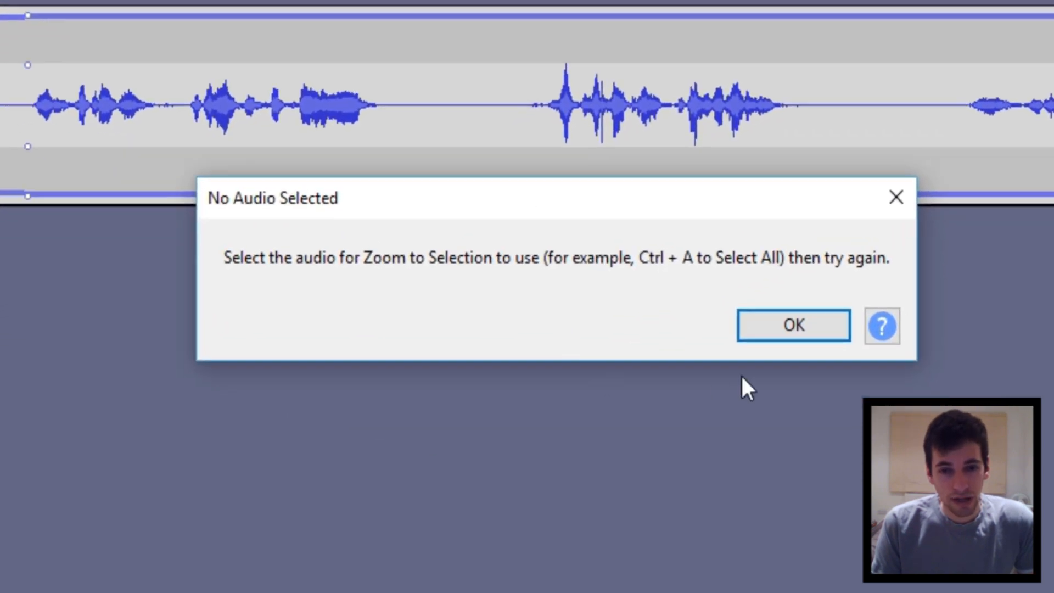
pyautogui.click(816, 332)
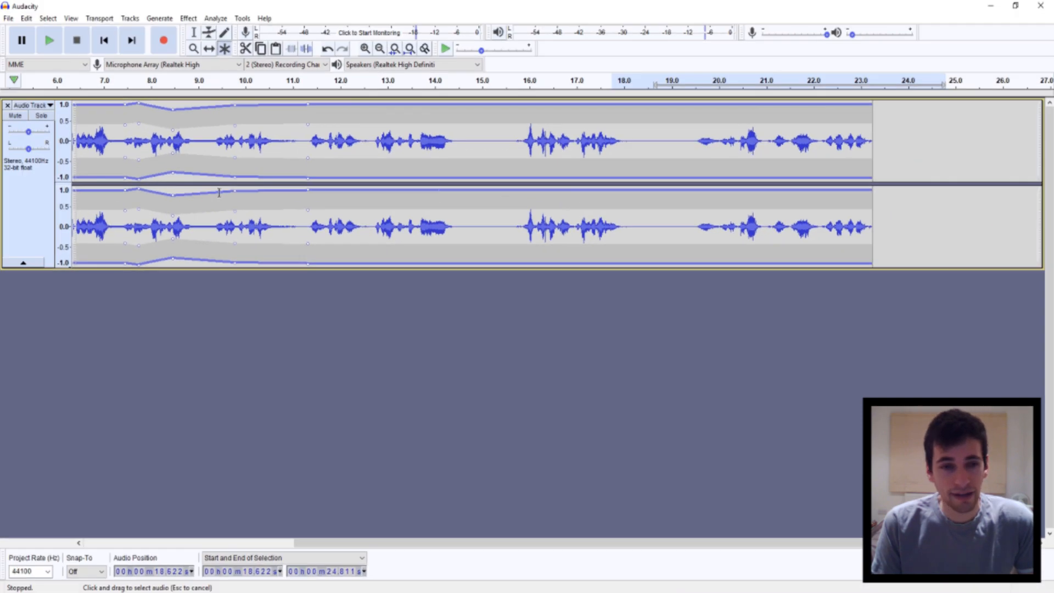
pyautogui.moveTo(218, 192); pyautogui.dragTo(44, 191)
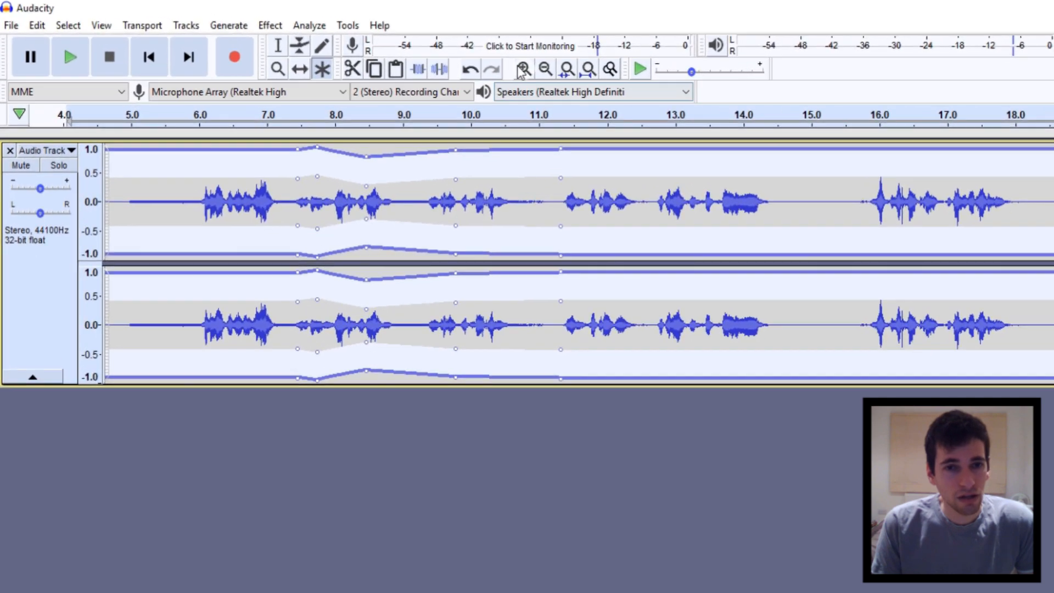
pyautogui.click(471, 62)
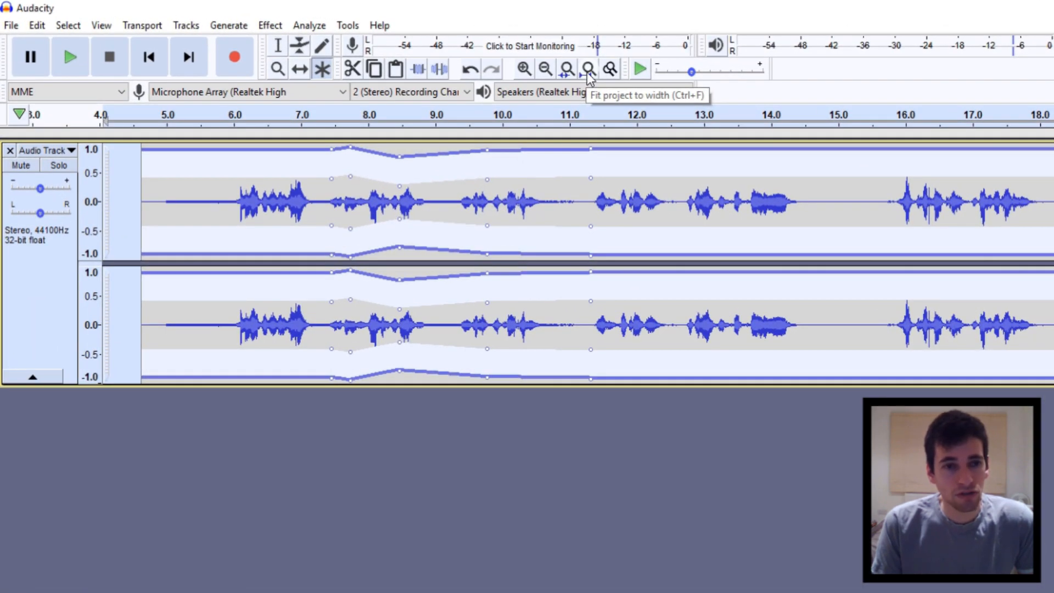
pyautogui.click(589, 76)
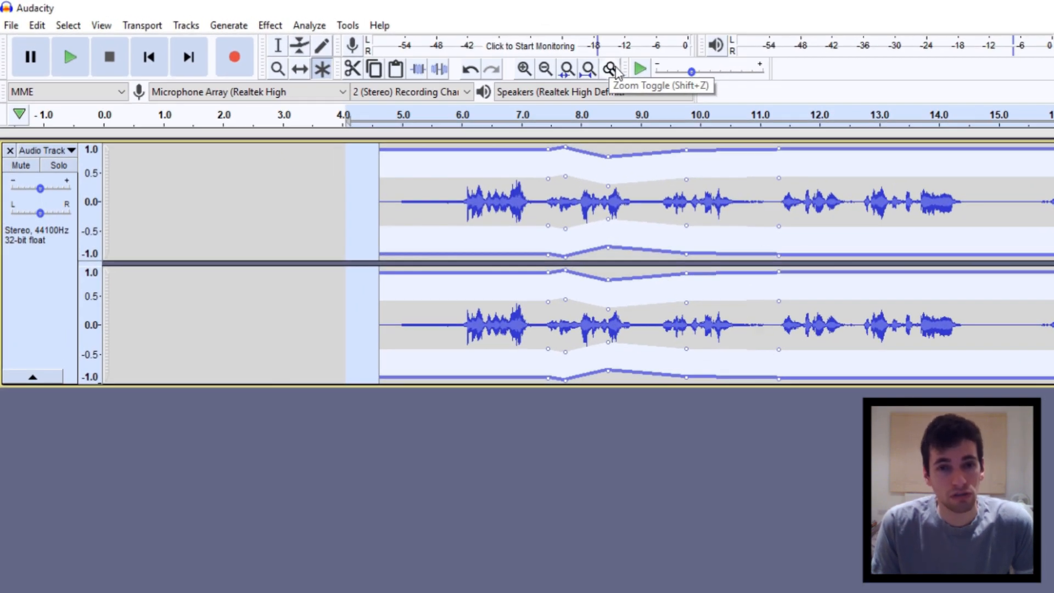
pyautogui.click(619, 71)
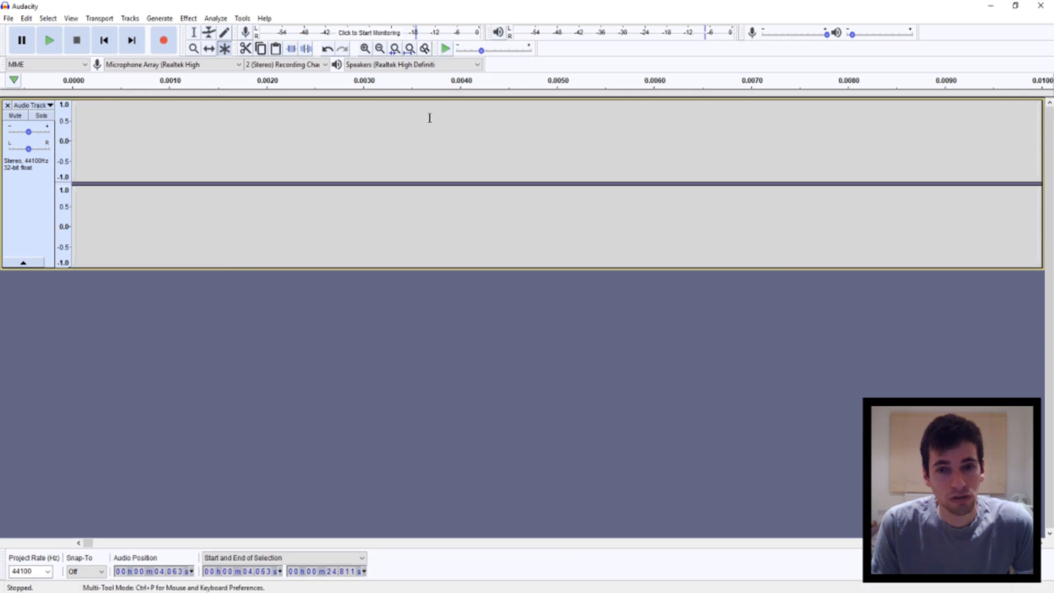
# Undo all the edits and the voice recording until the project is empty.
pyautogui.click(327, 49)
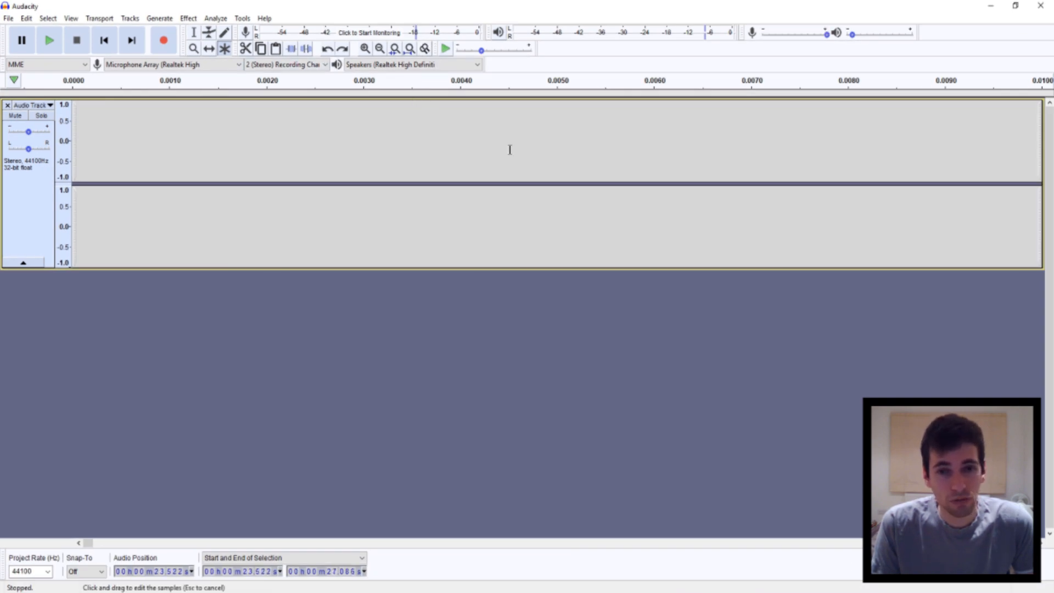
pyautogui.click(327, 49)
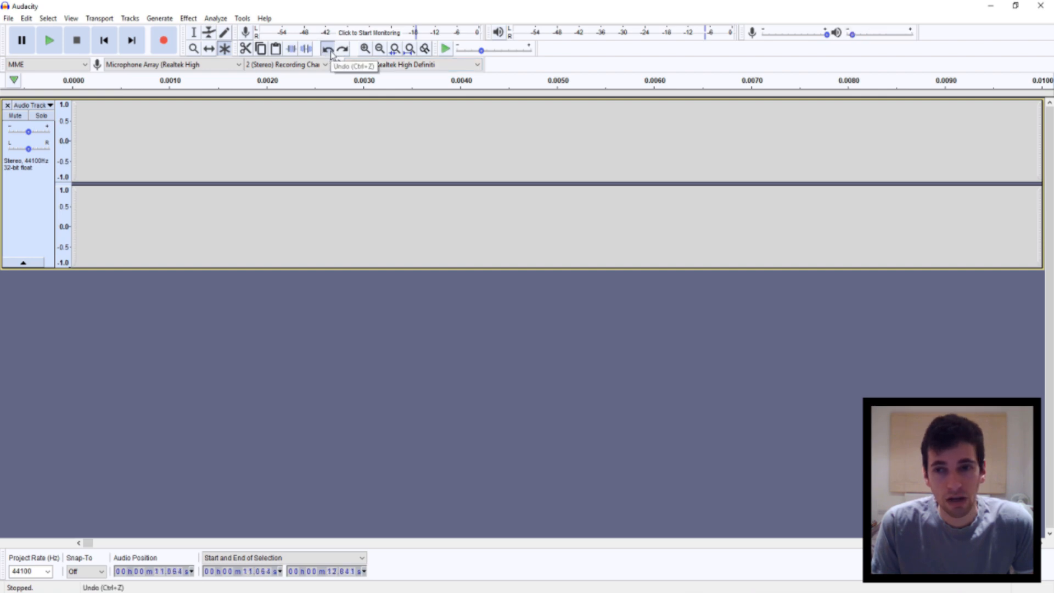
pyautogui.click(328, 50)
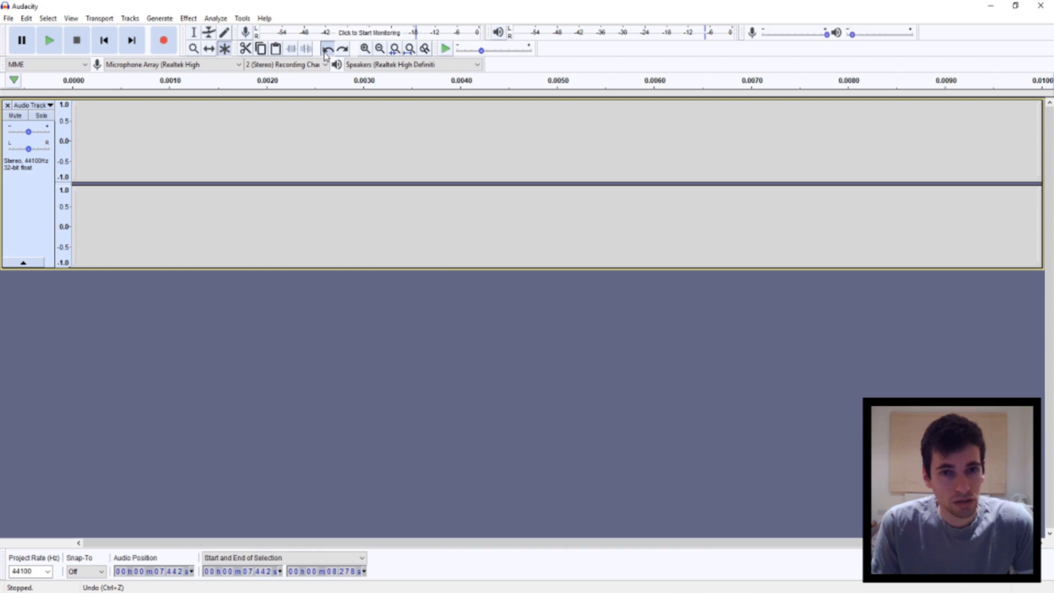
pyautogui.click(328, 49)
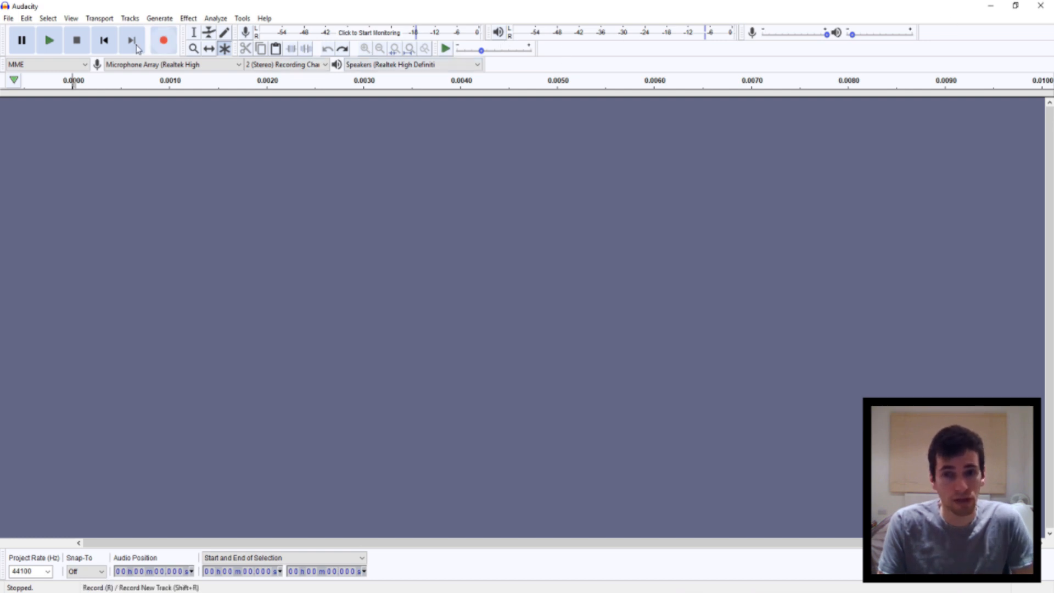
# Look over the project's audio export options and close them without exporting.
pyautogui.click(8, 19)
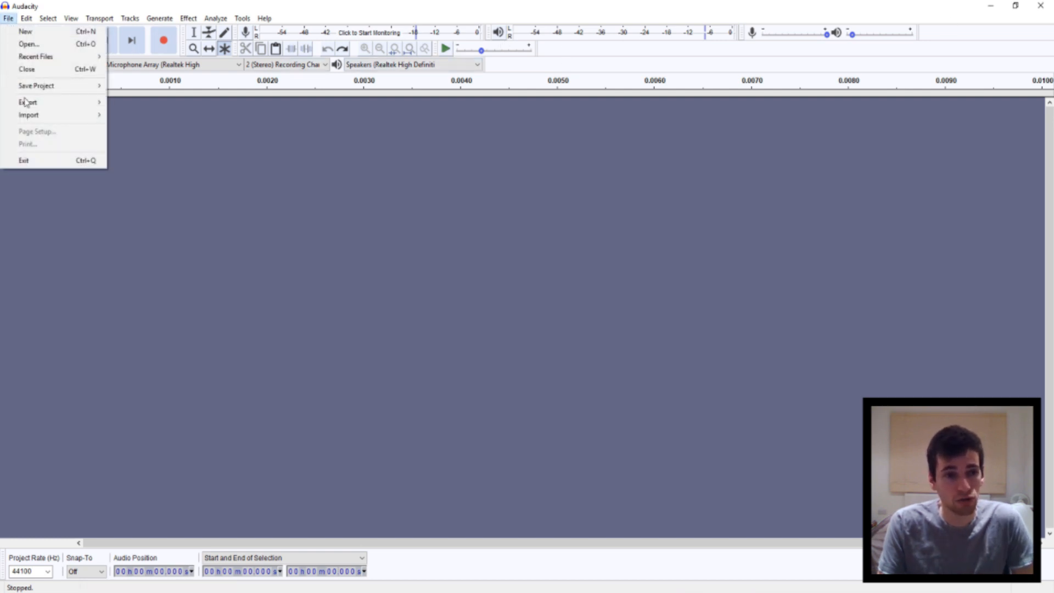
pyautogui.moveTo(48, 106)
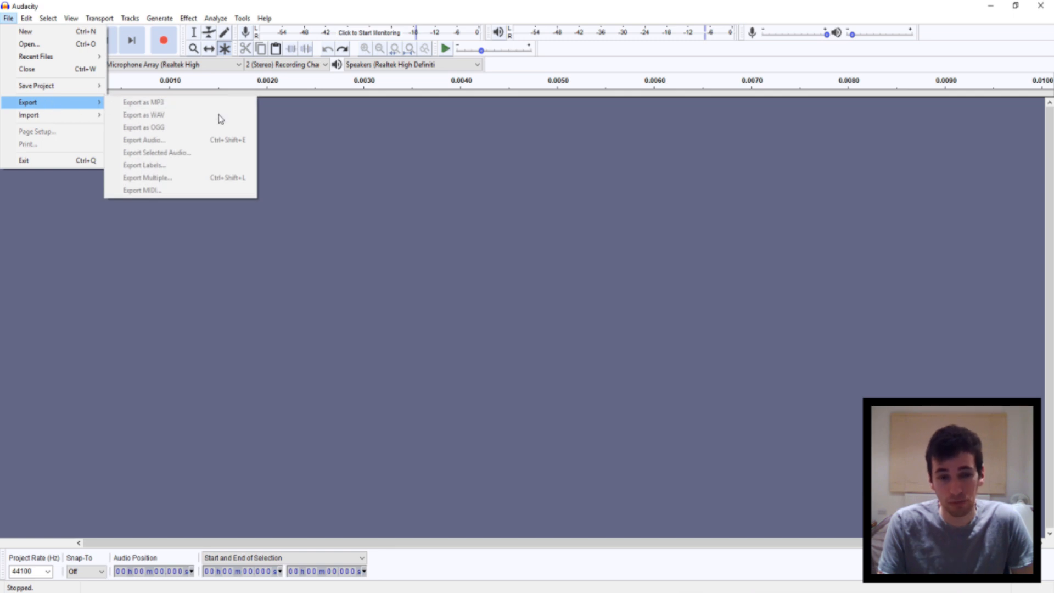
pyautogui.click(518, 263)
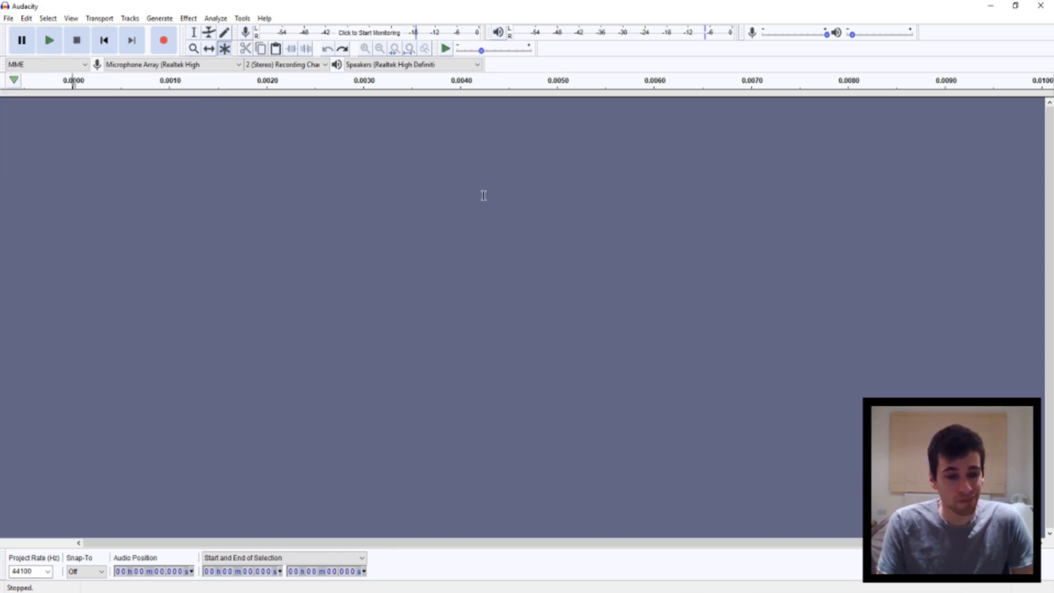